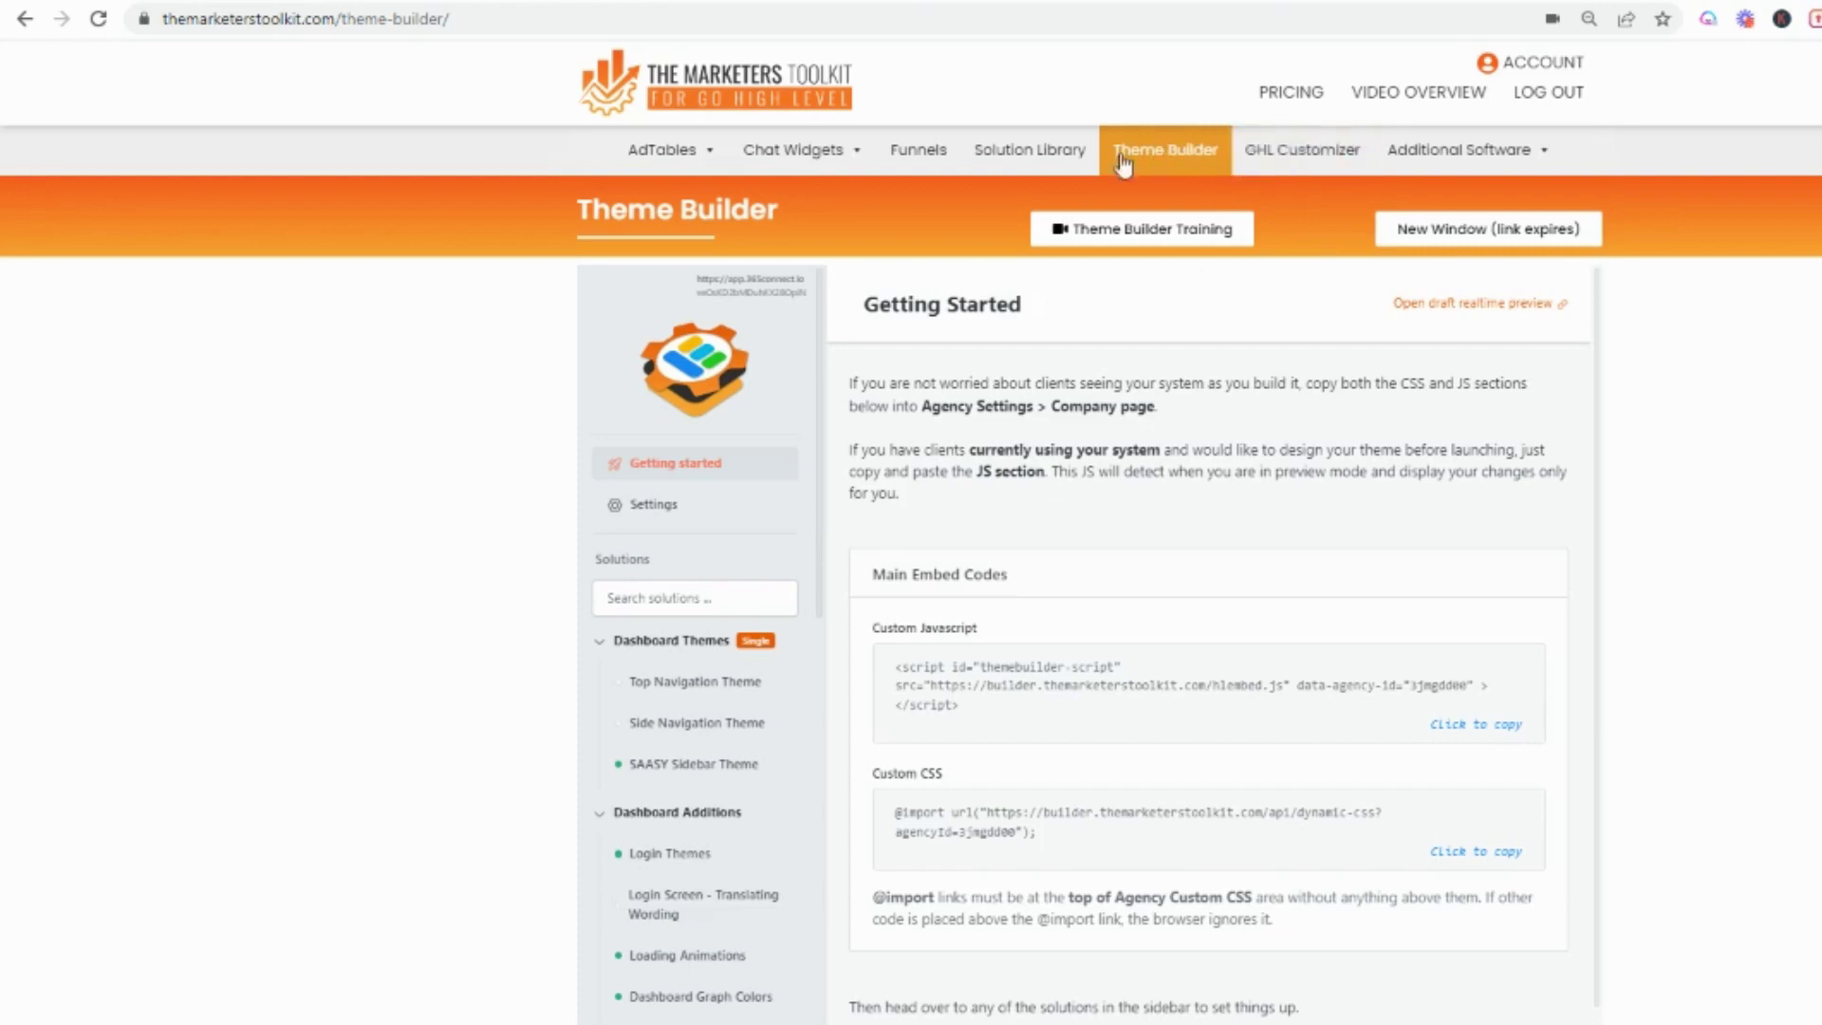
# Step: Scroll the Theme Builder sidebar to Dashboard Additions and select Location Logos
pyautogui.scroll(-3, 770, 845)
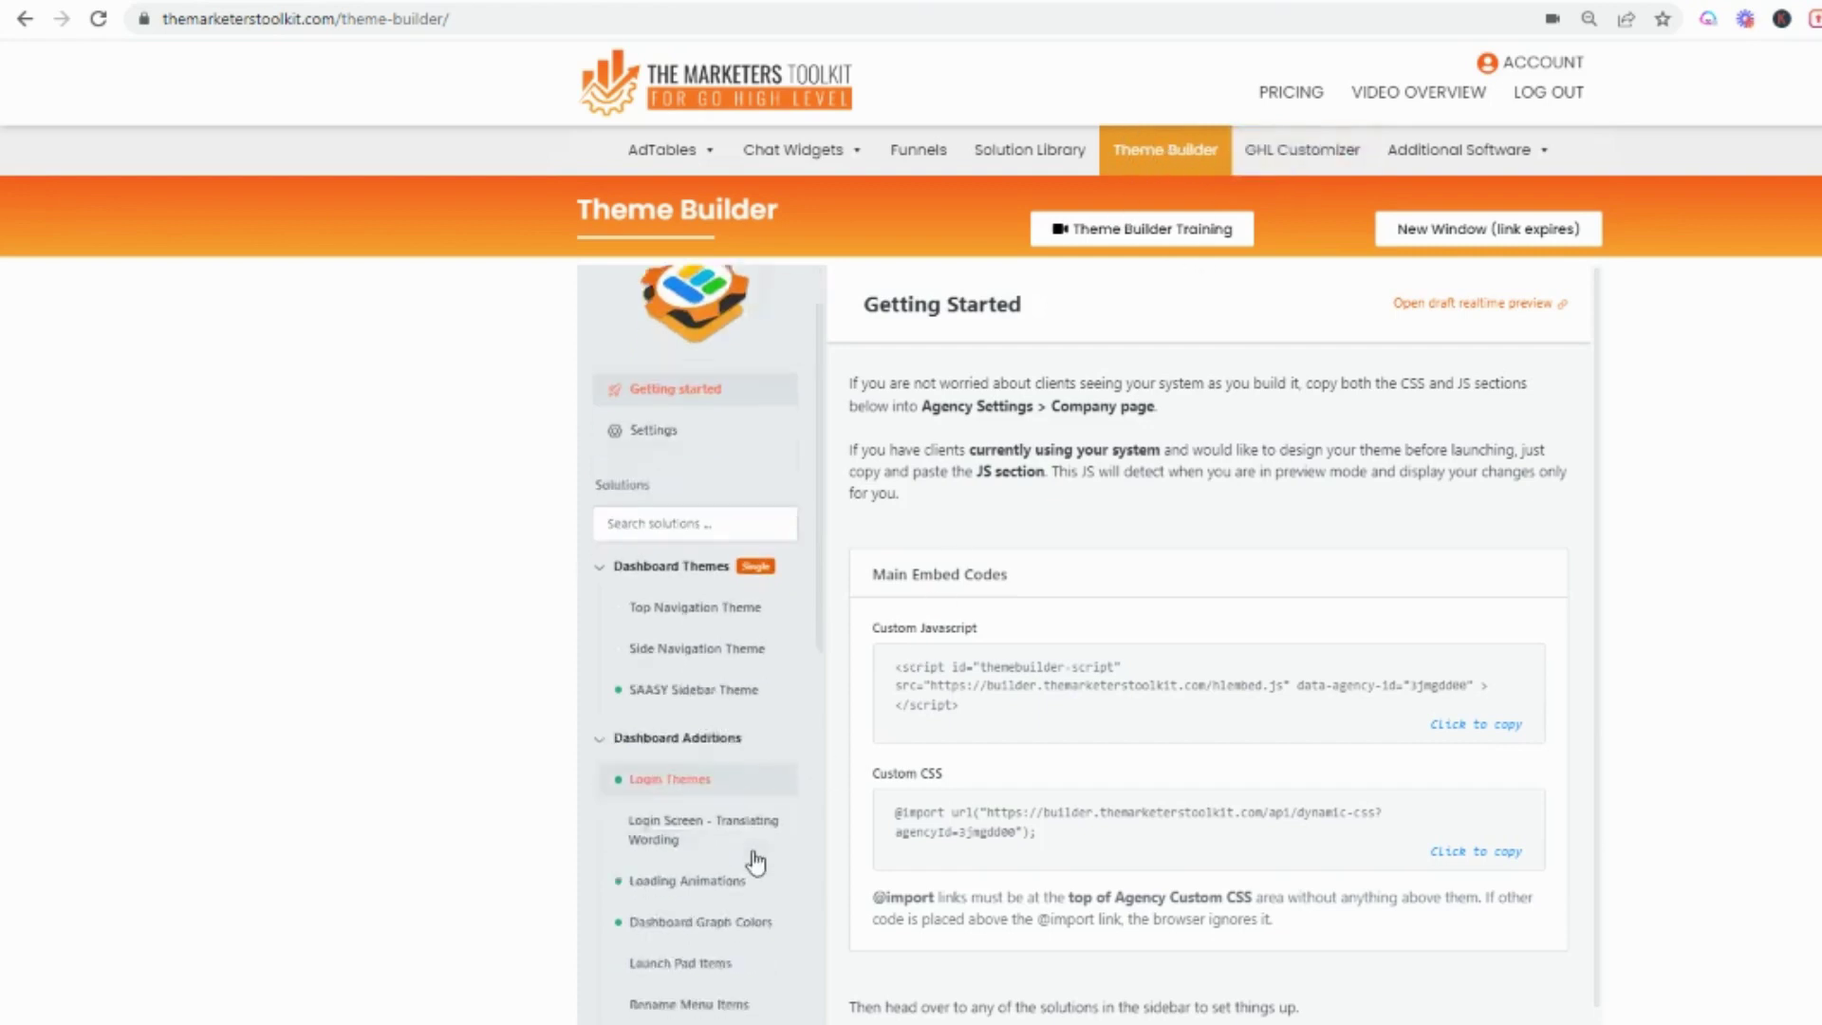
pyautogui.scroll(-3, 707, 912)
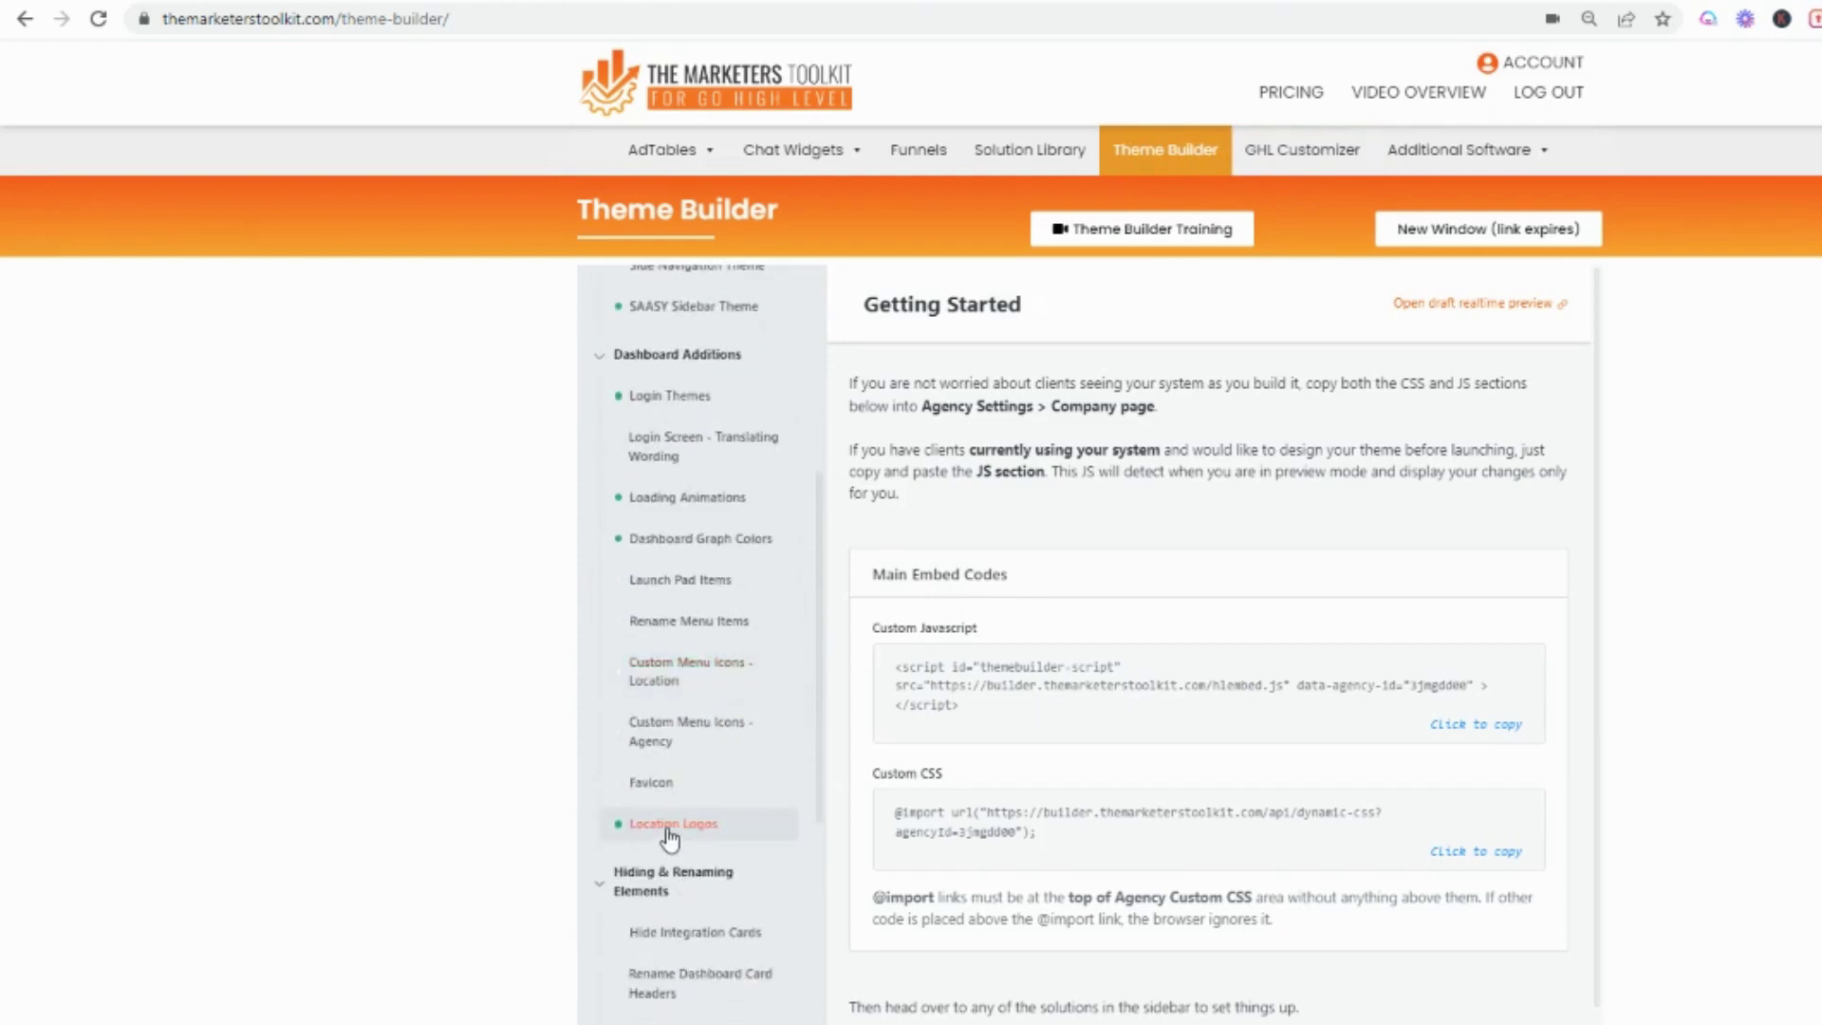
pyautogui.click(670, 824)
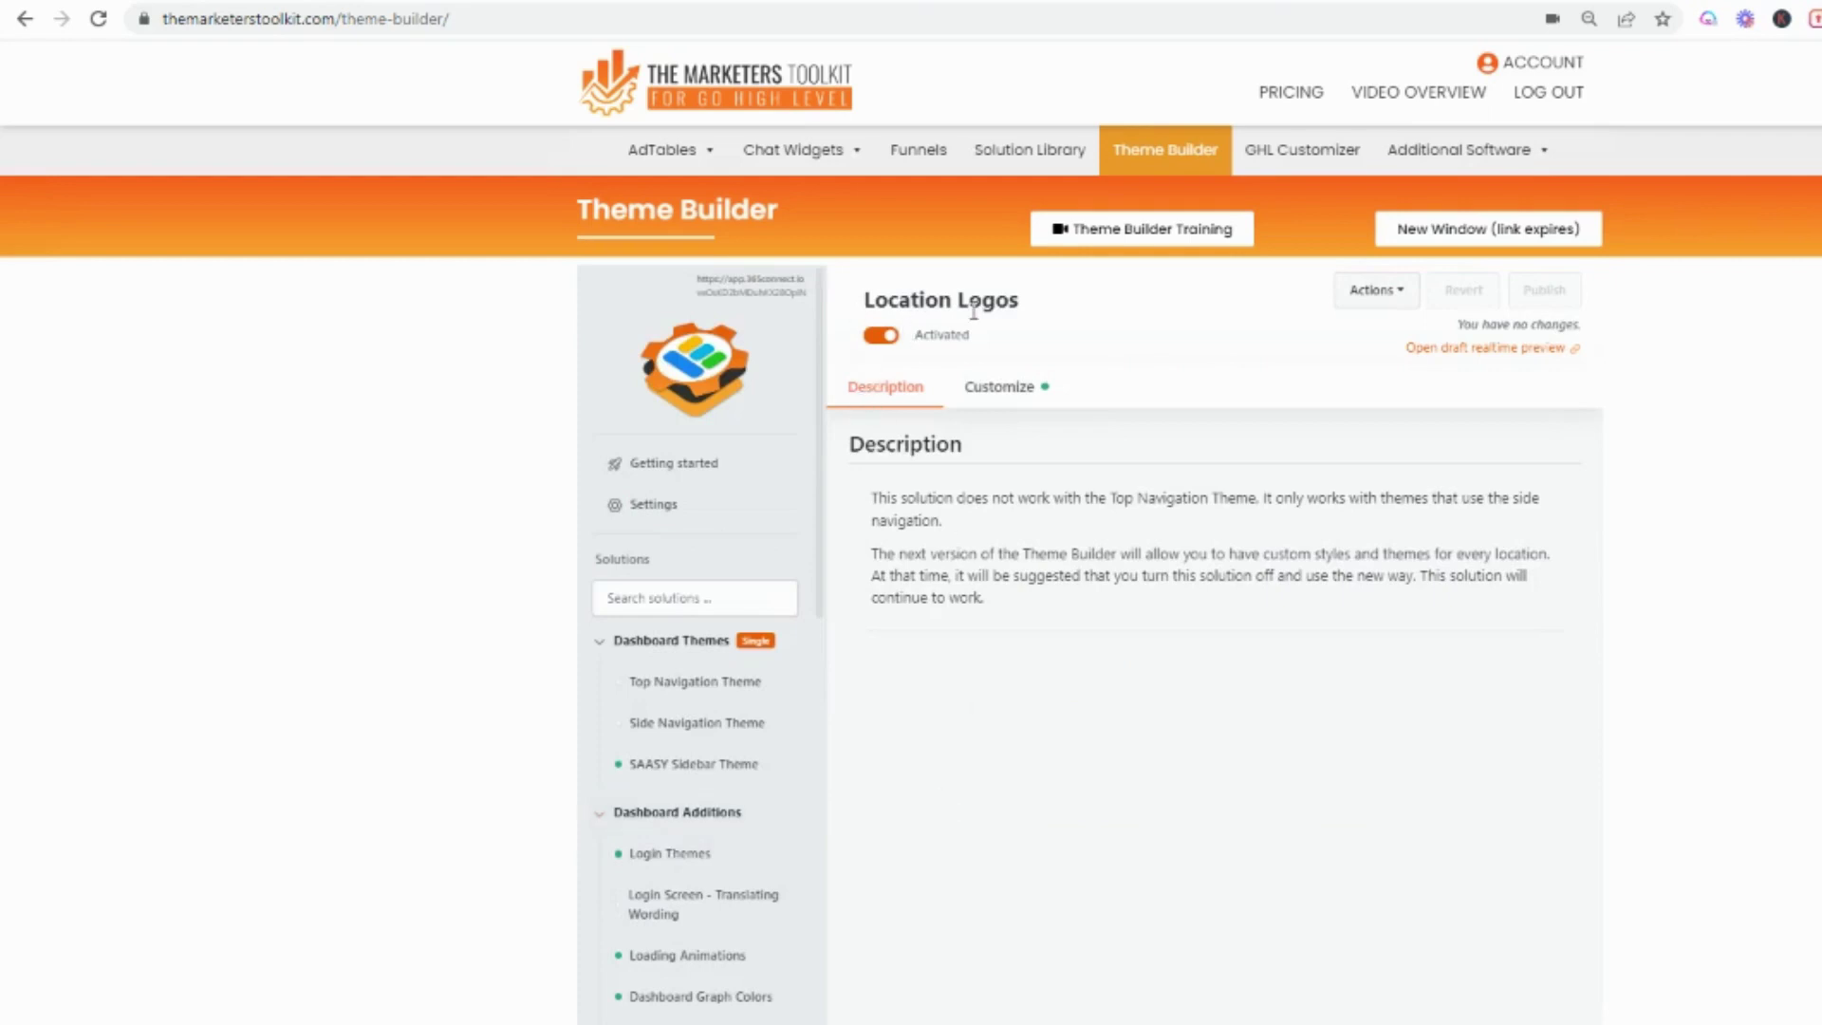
# Step: Show the Location Logos customization settings and expand the Location Group or ID section
pyautogui.click(1012, 404)
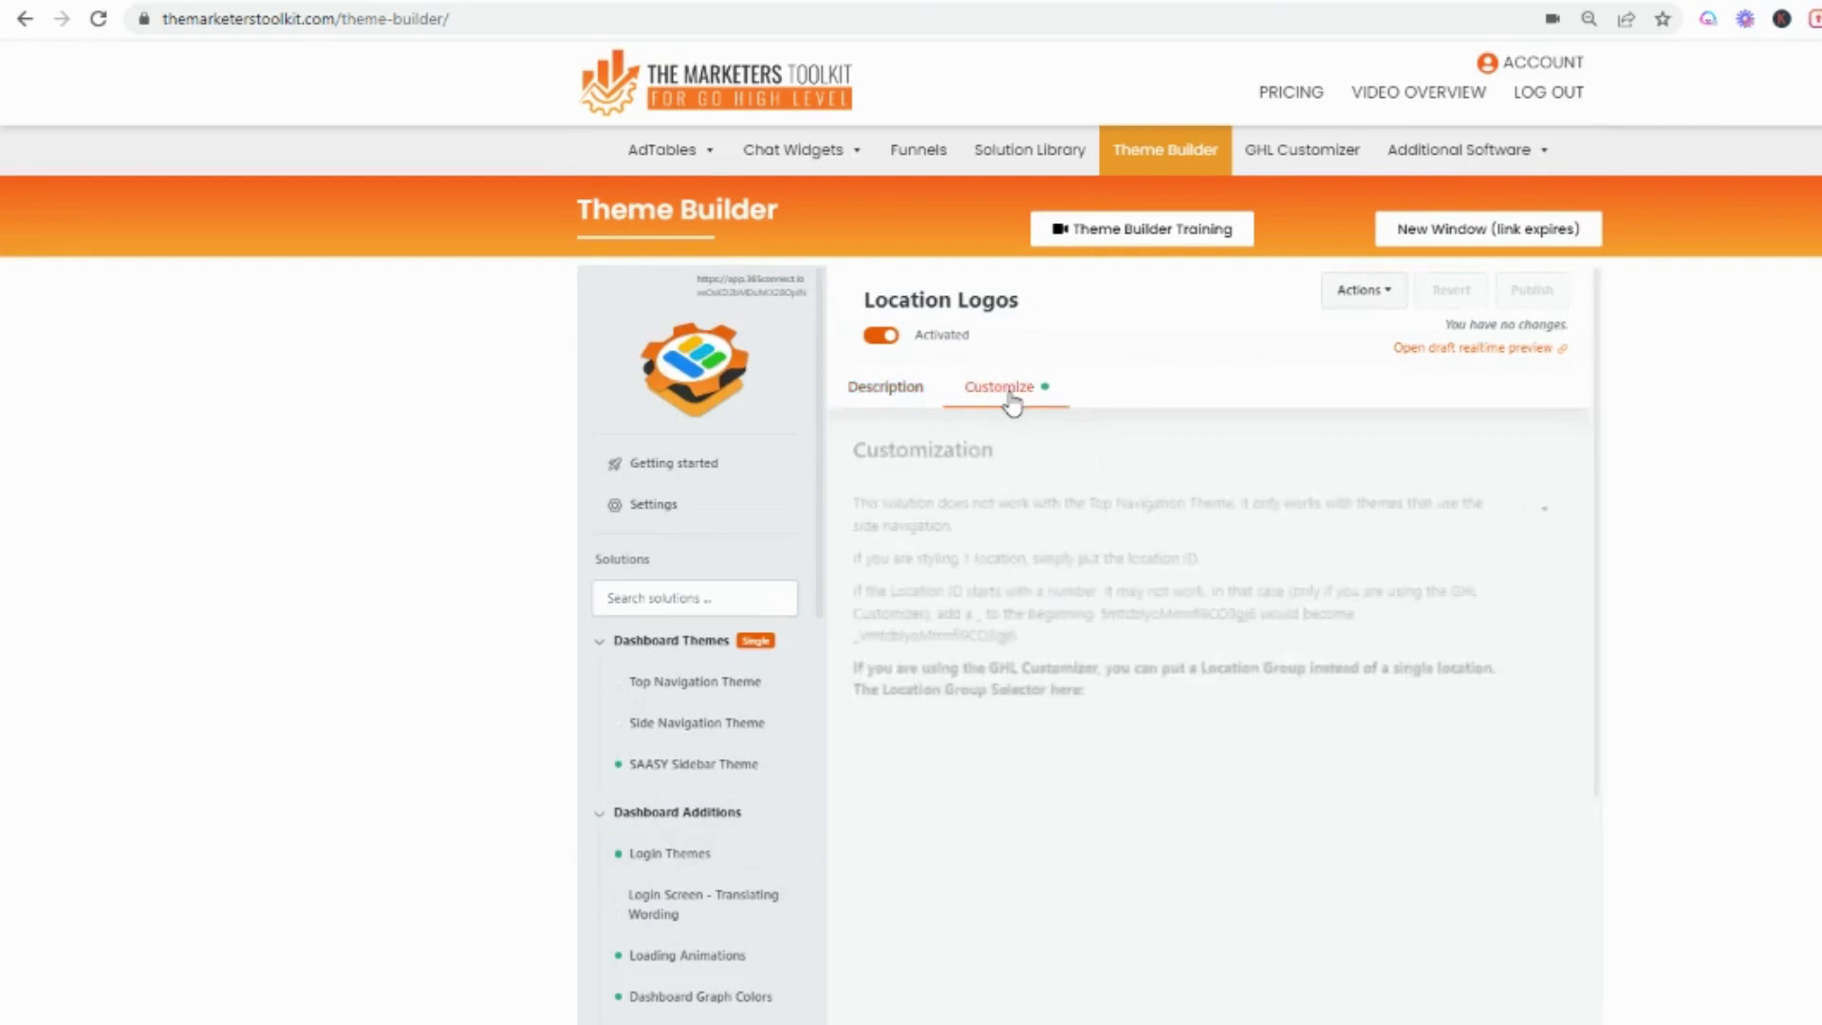
pyautogui.scroll(-3, 1012, 417)
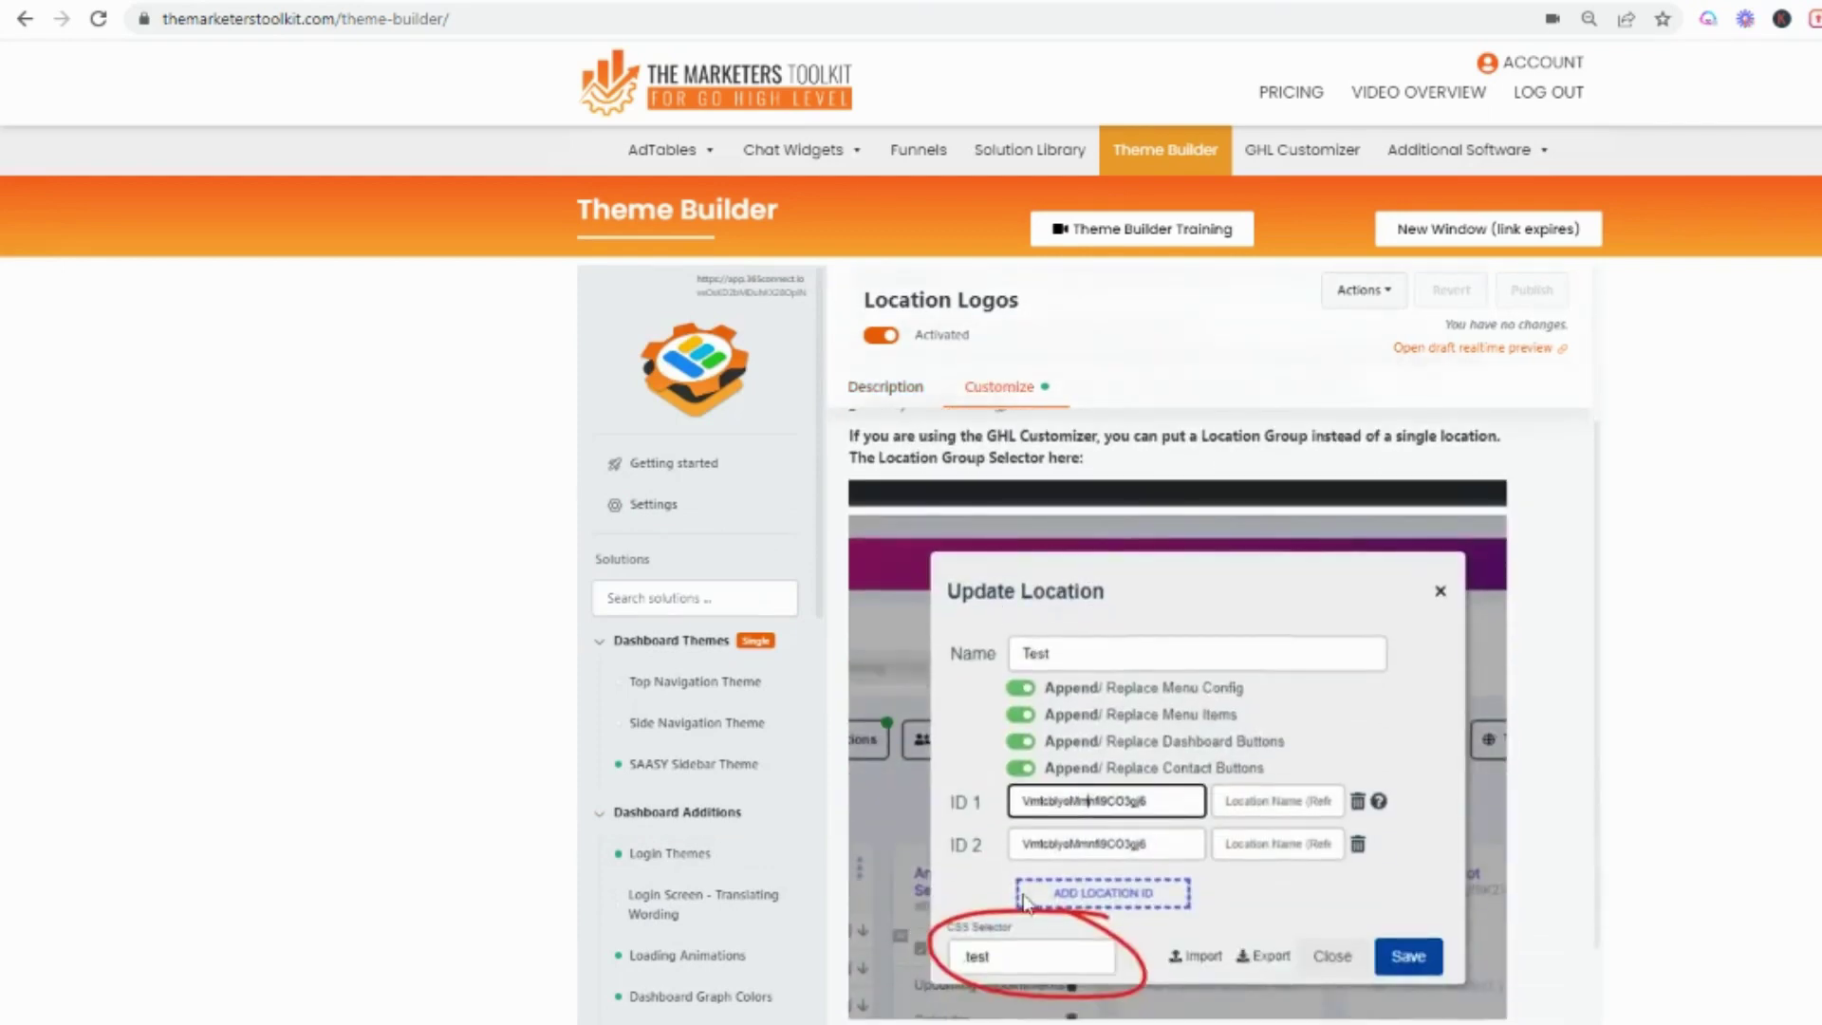
pyautogui.scroll(-5, 1350, 770)
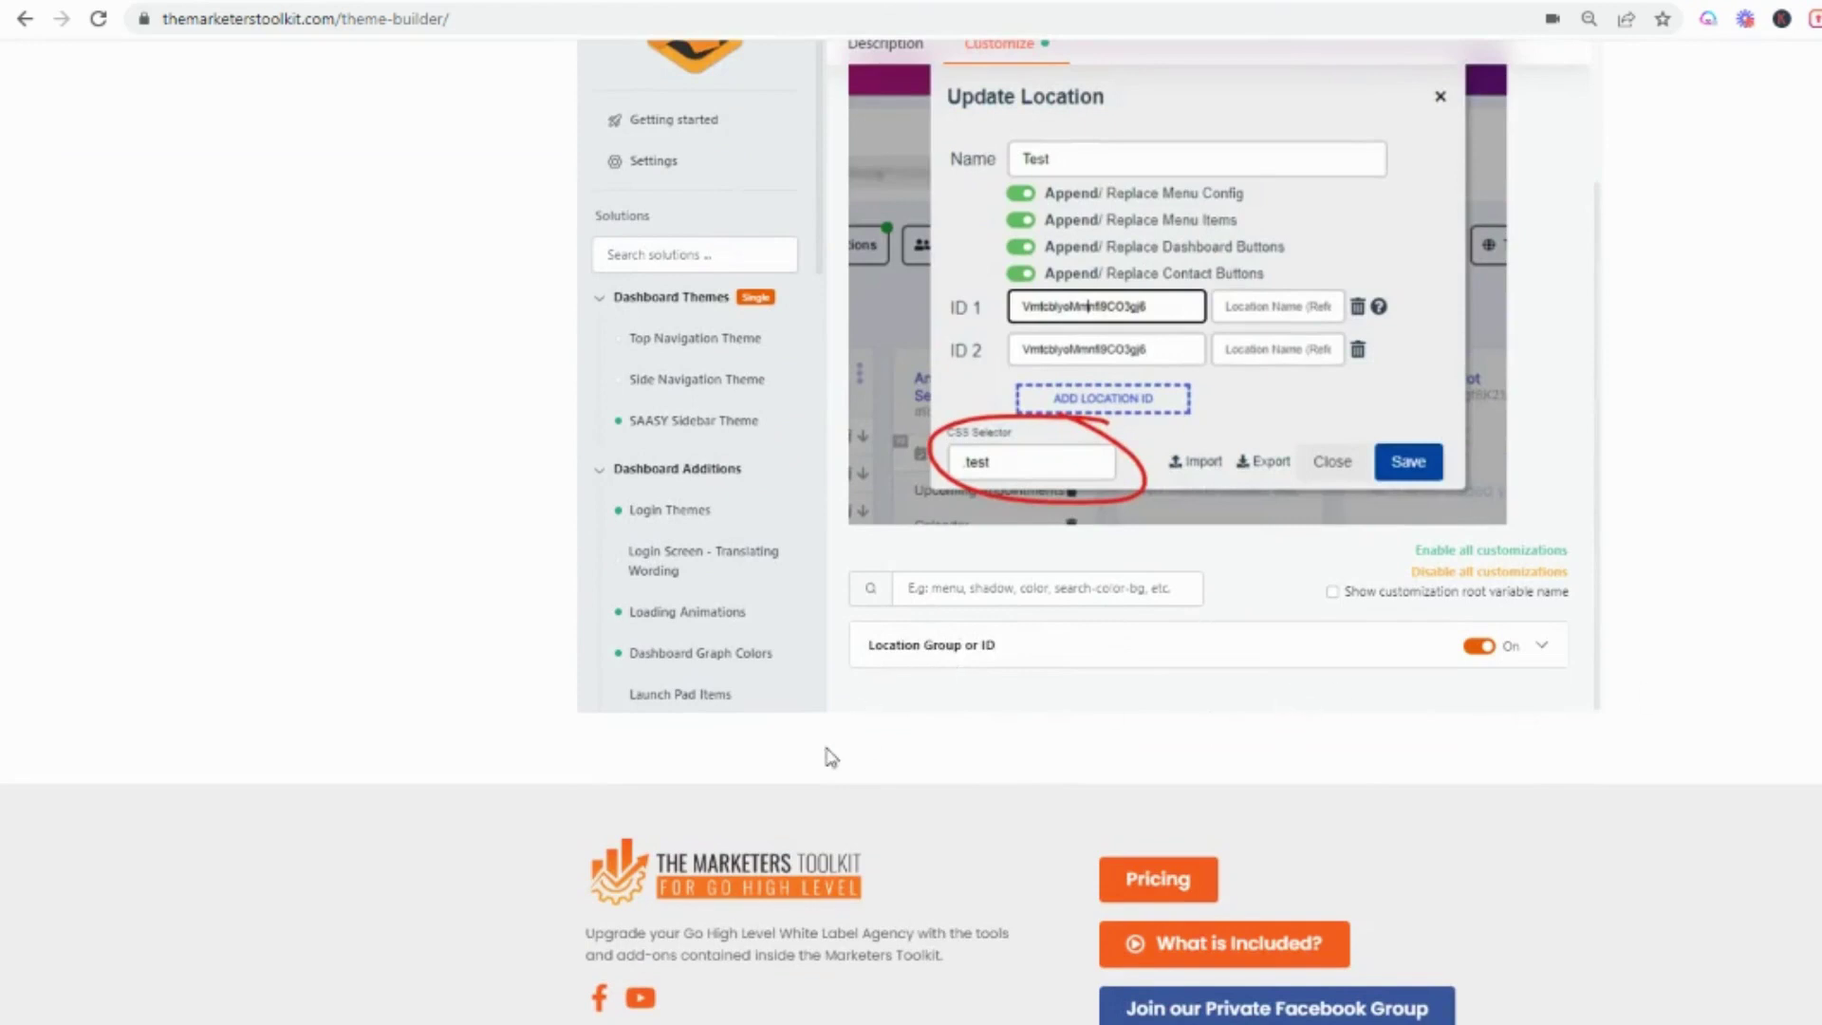
pyautogui.click(1543, 653)
pyautogui.scroll(-3, 1372, 644)
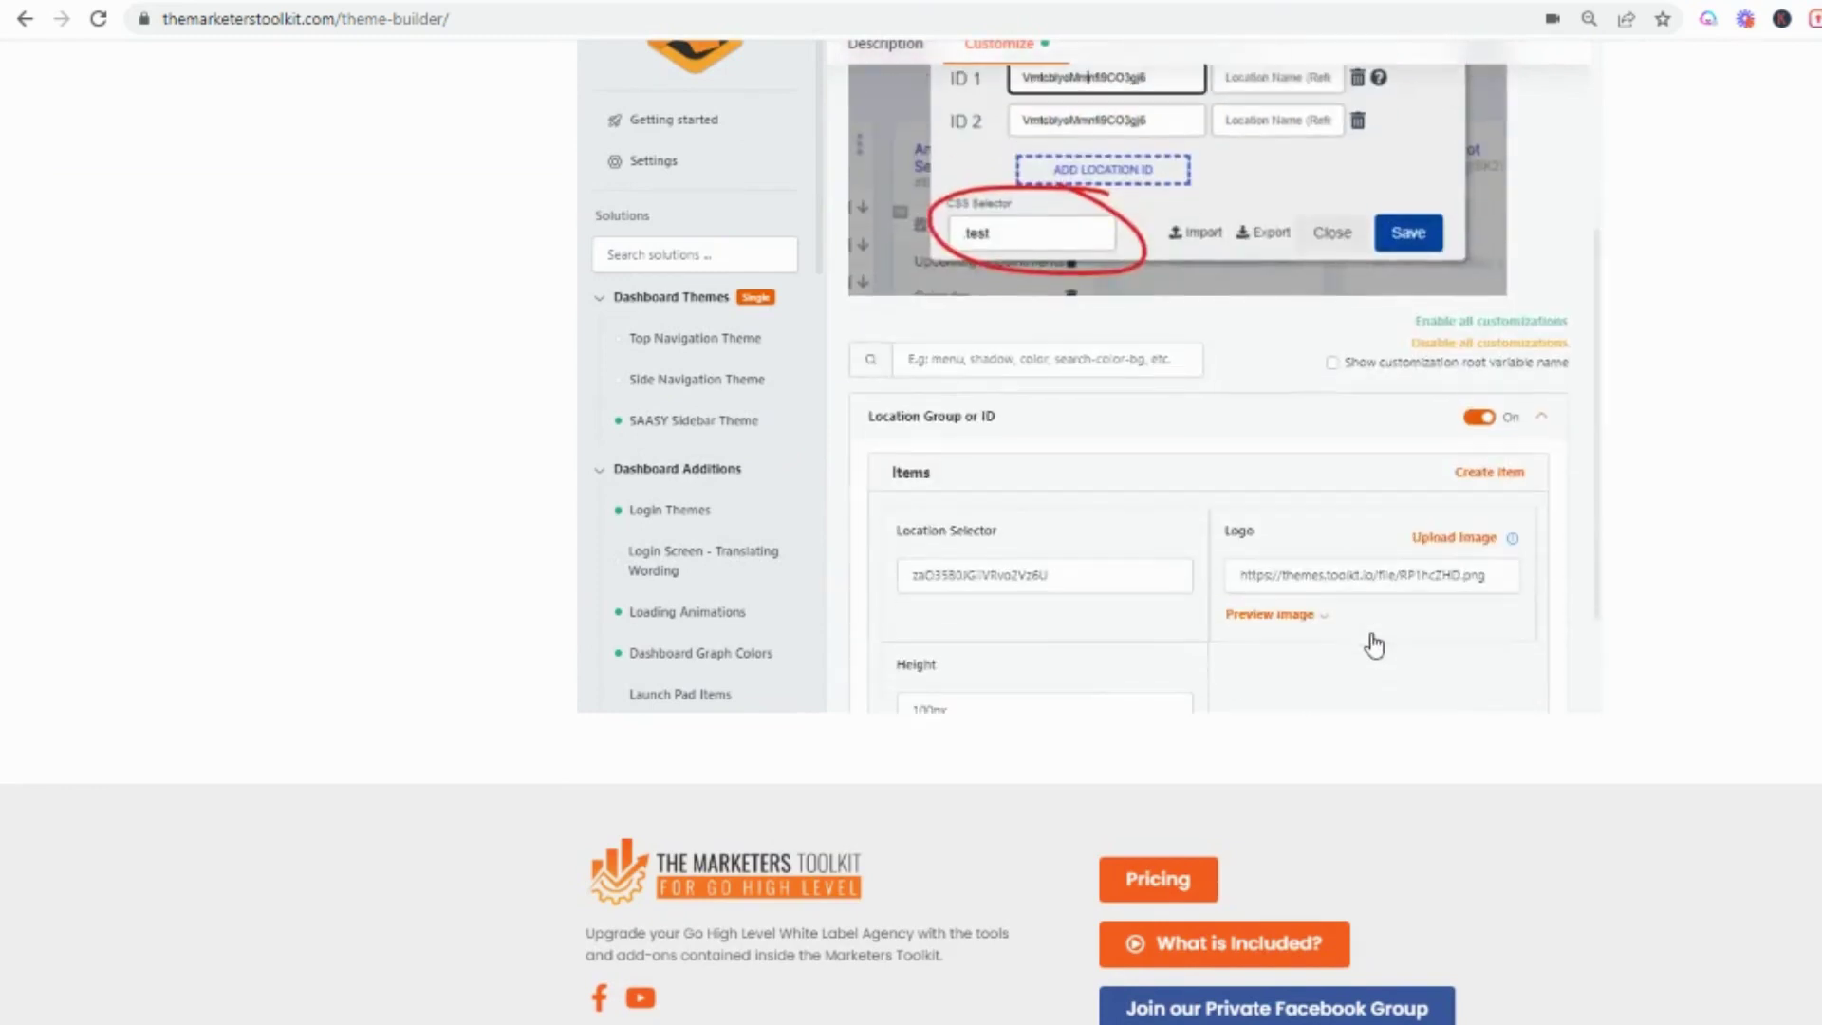
pyautogui.scroll(-2, 1021, 617)
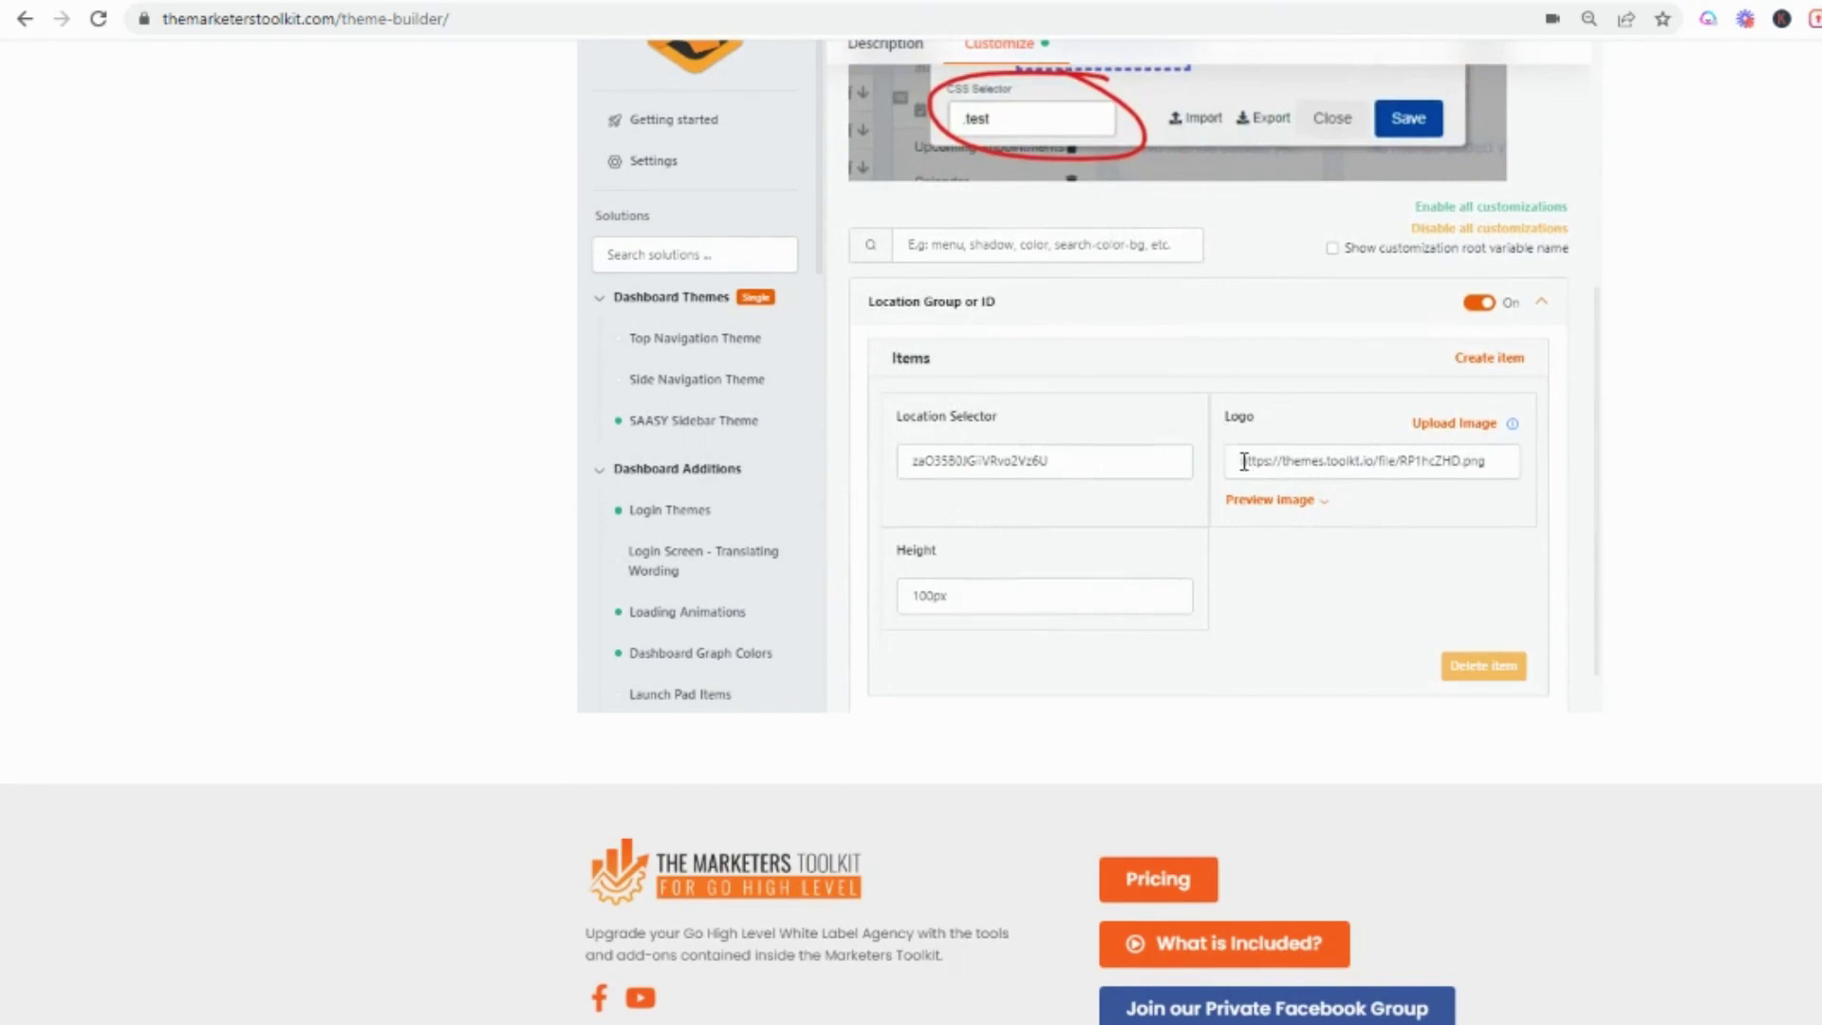
# Step: Preview the existing item's WEBXLY logo image, then collapse the Location Group or ID section
pyautogui.click(1296, 503)
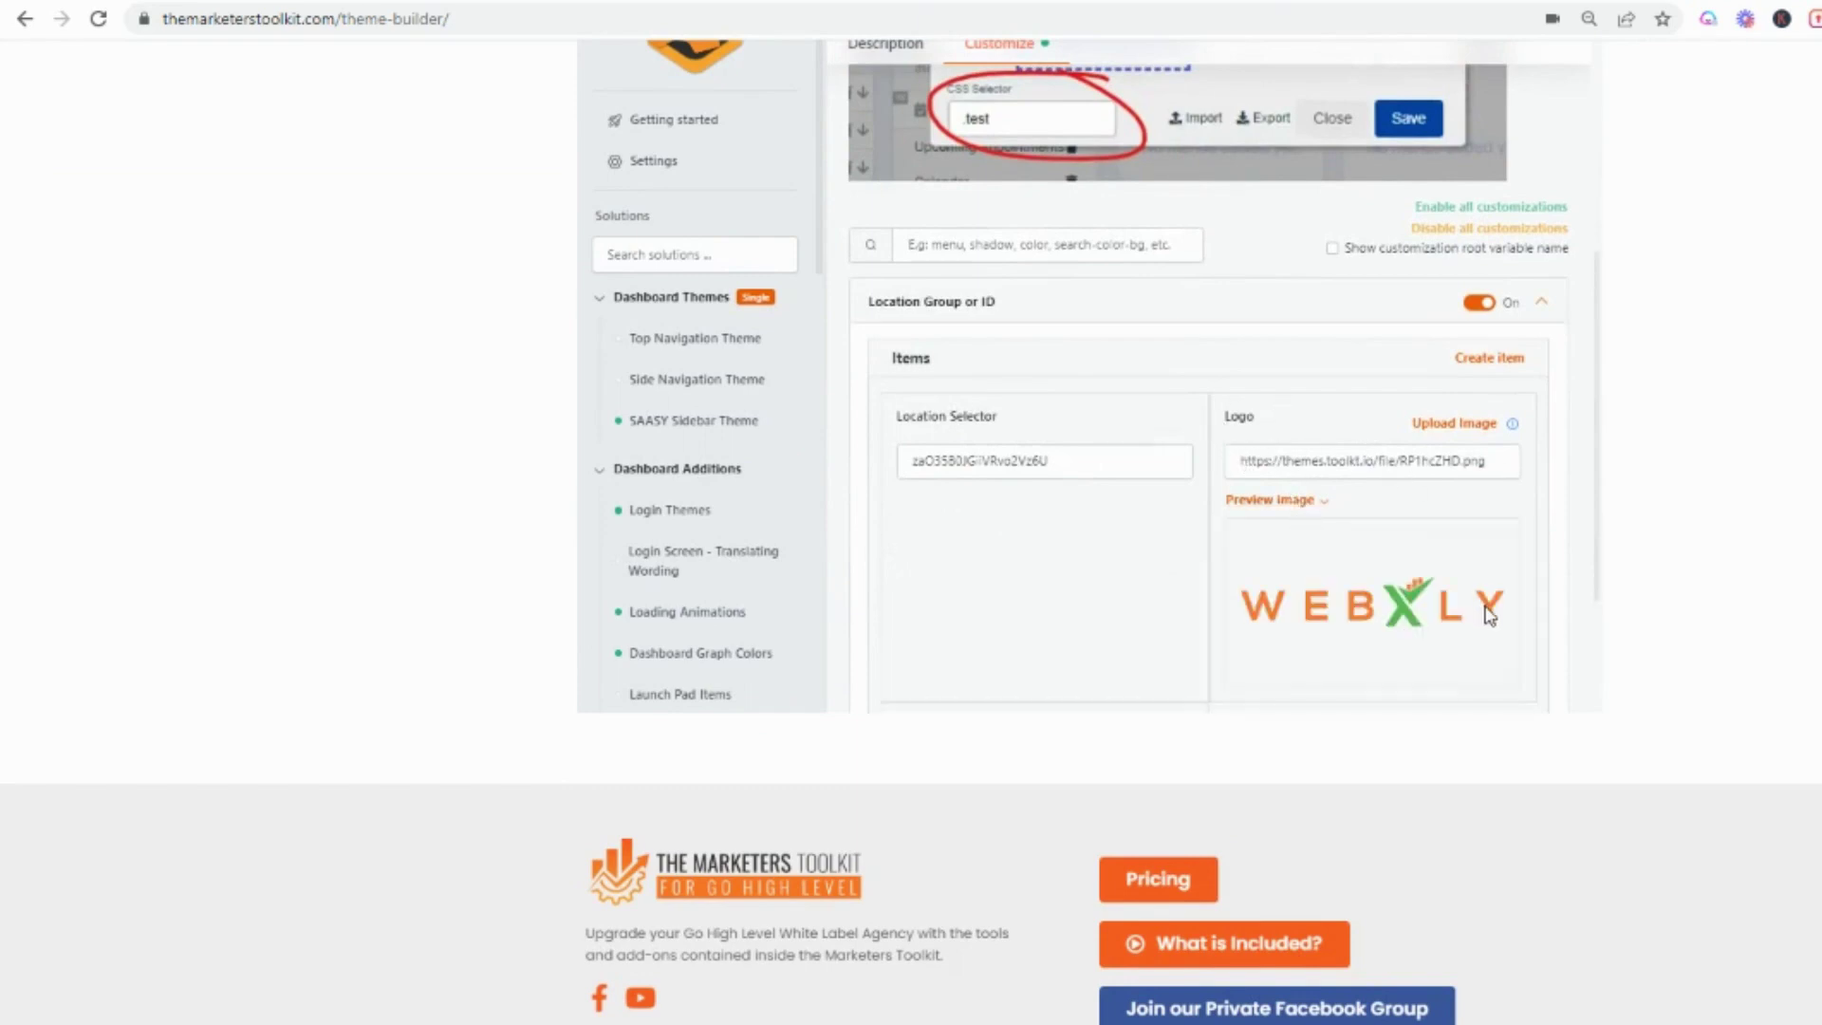
pyautogui.scroll(-2, 1130, 600)
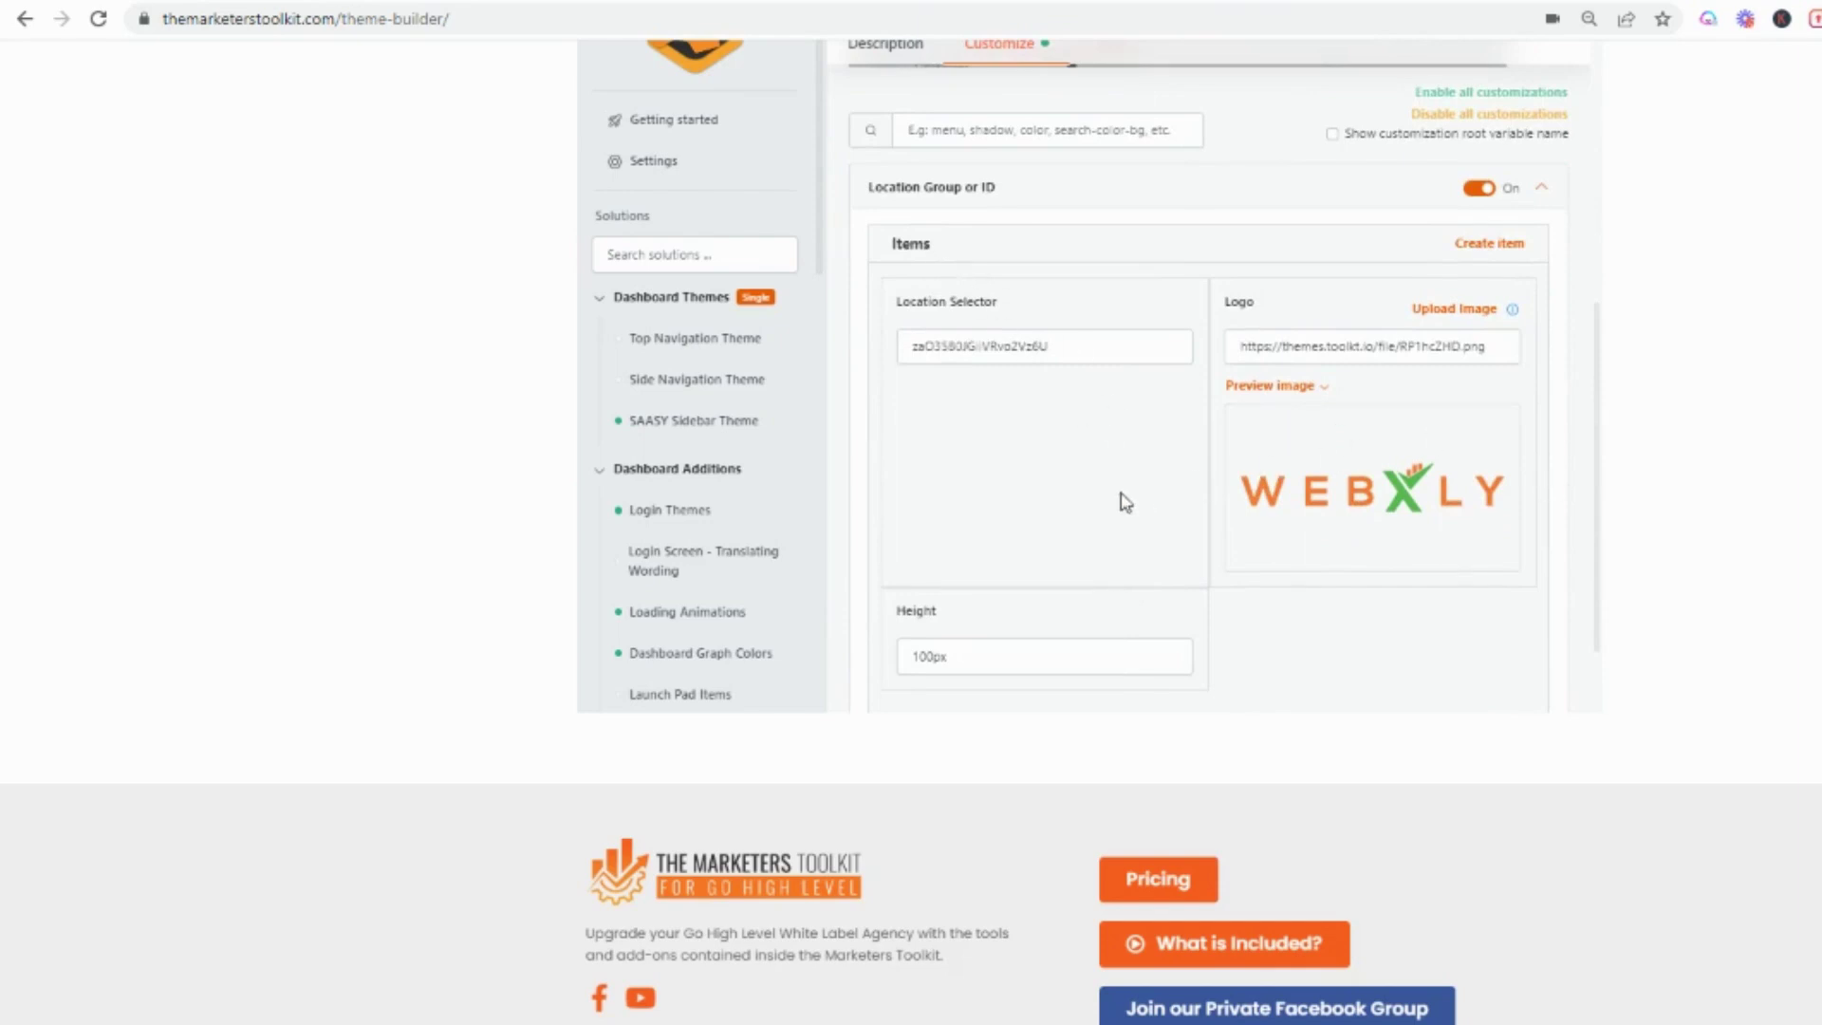
pyautogui.scroll(-2, 964, 580)
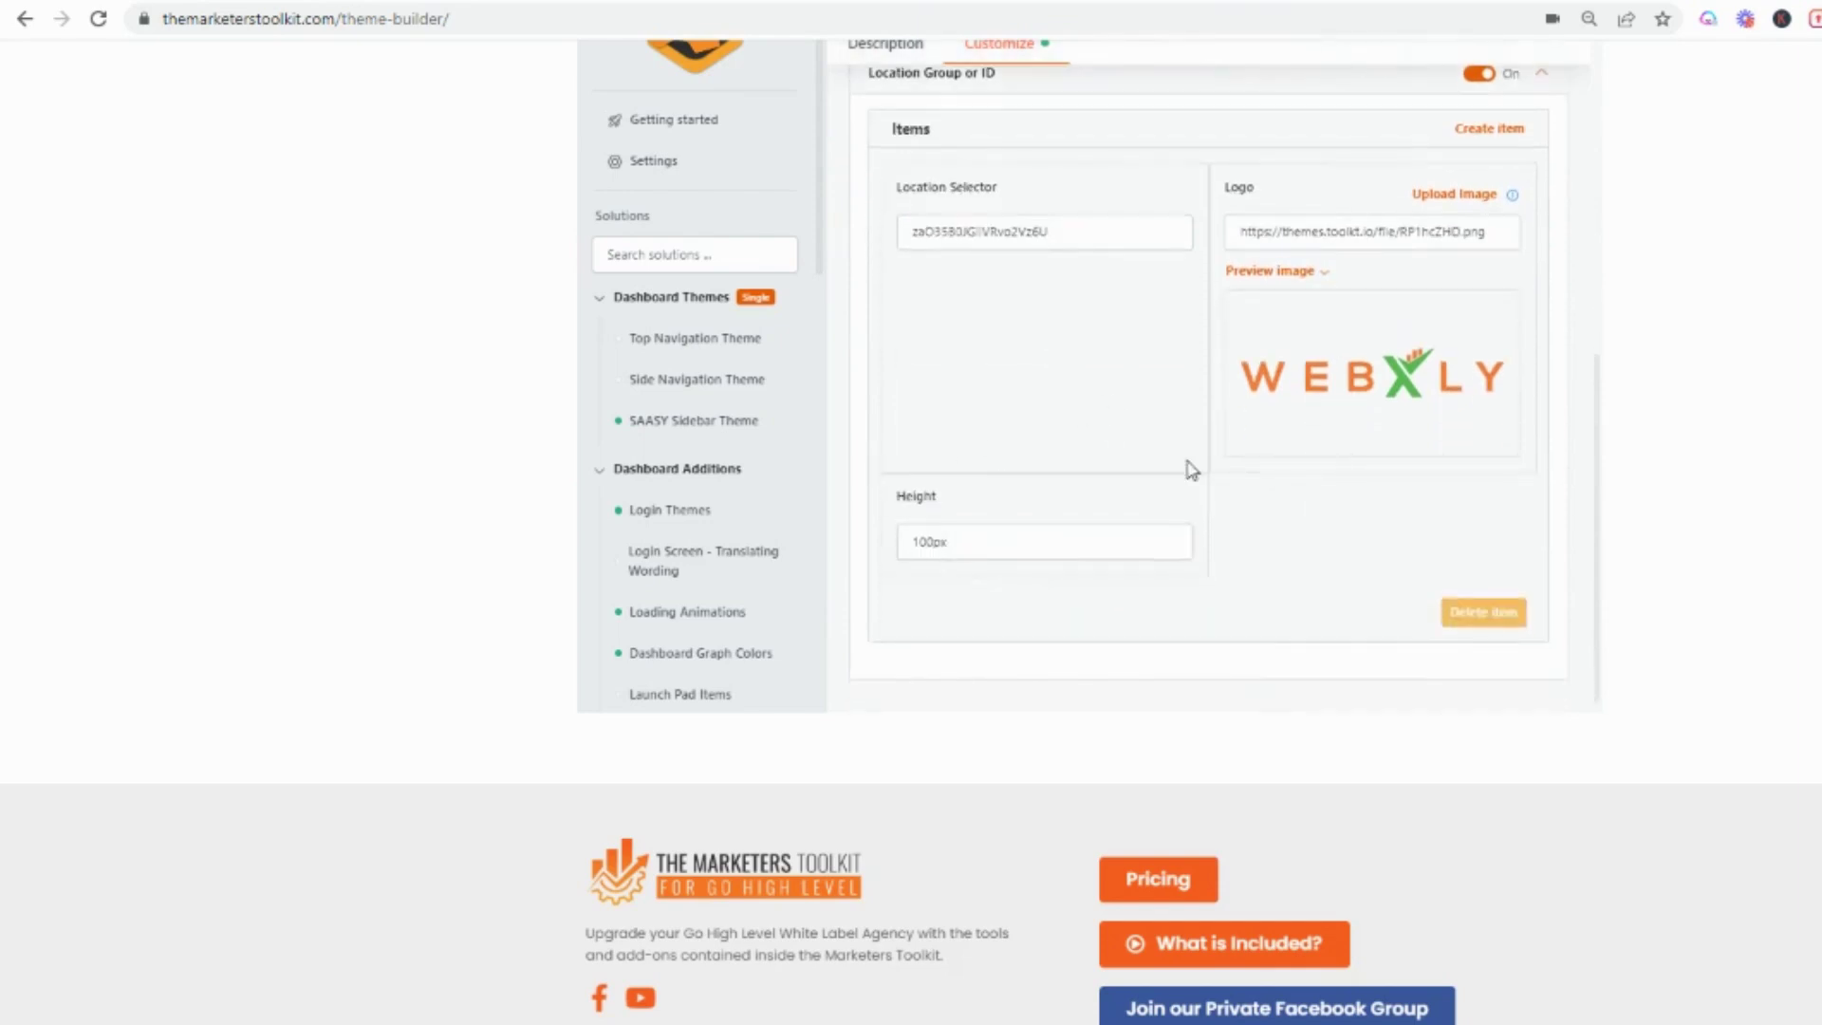
pyautogui.scroll(4, 1509, 544)
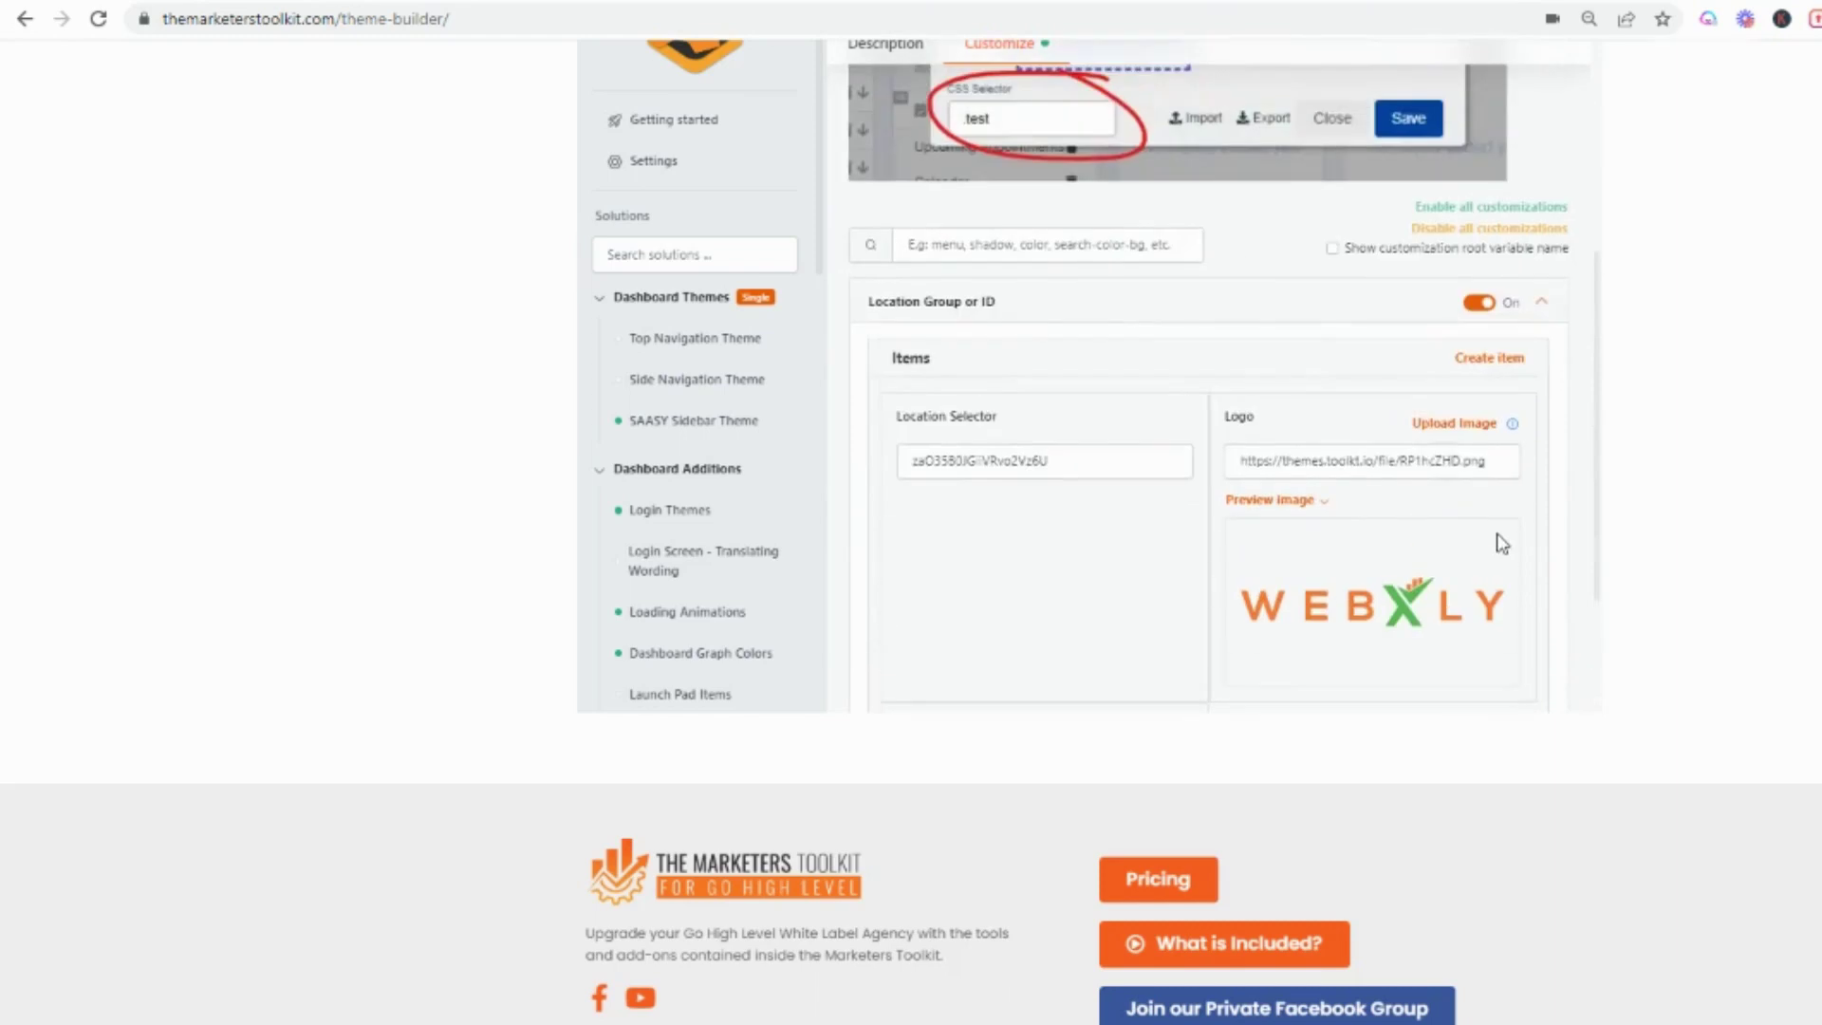
pyautogui.click(1542, 312)
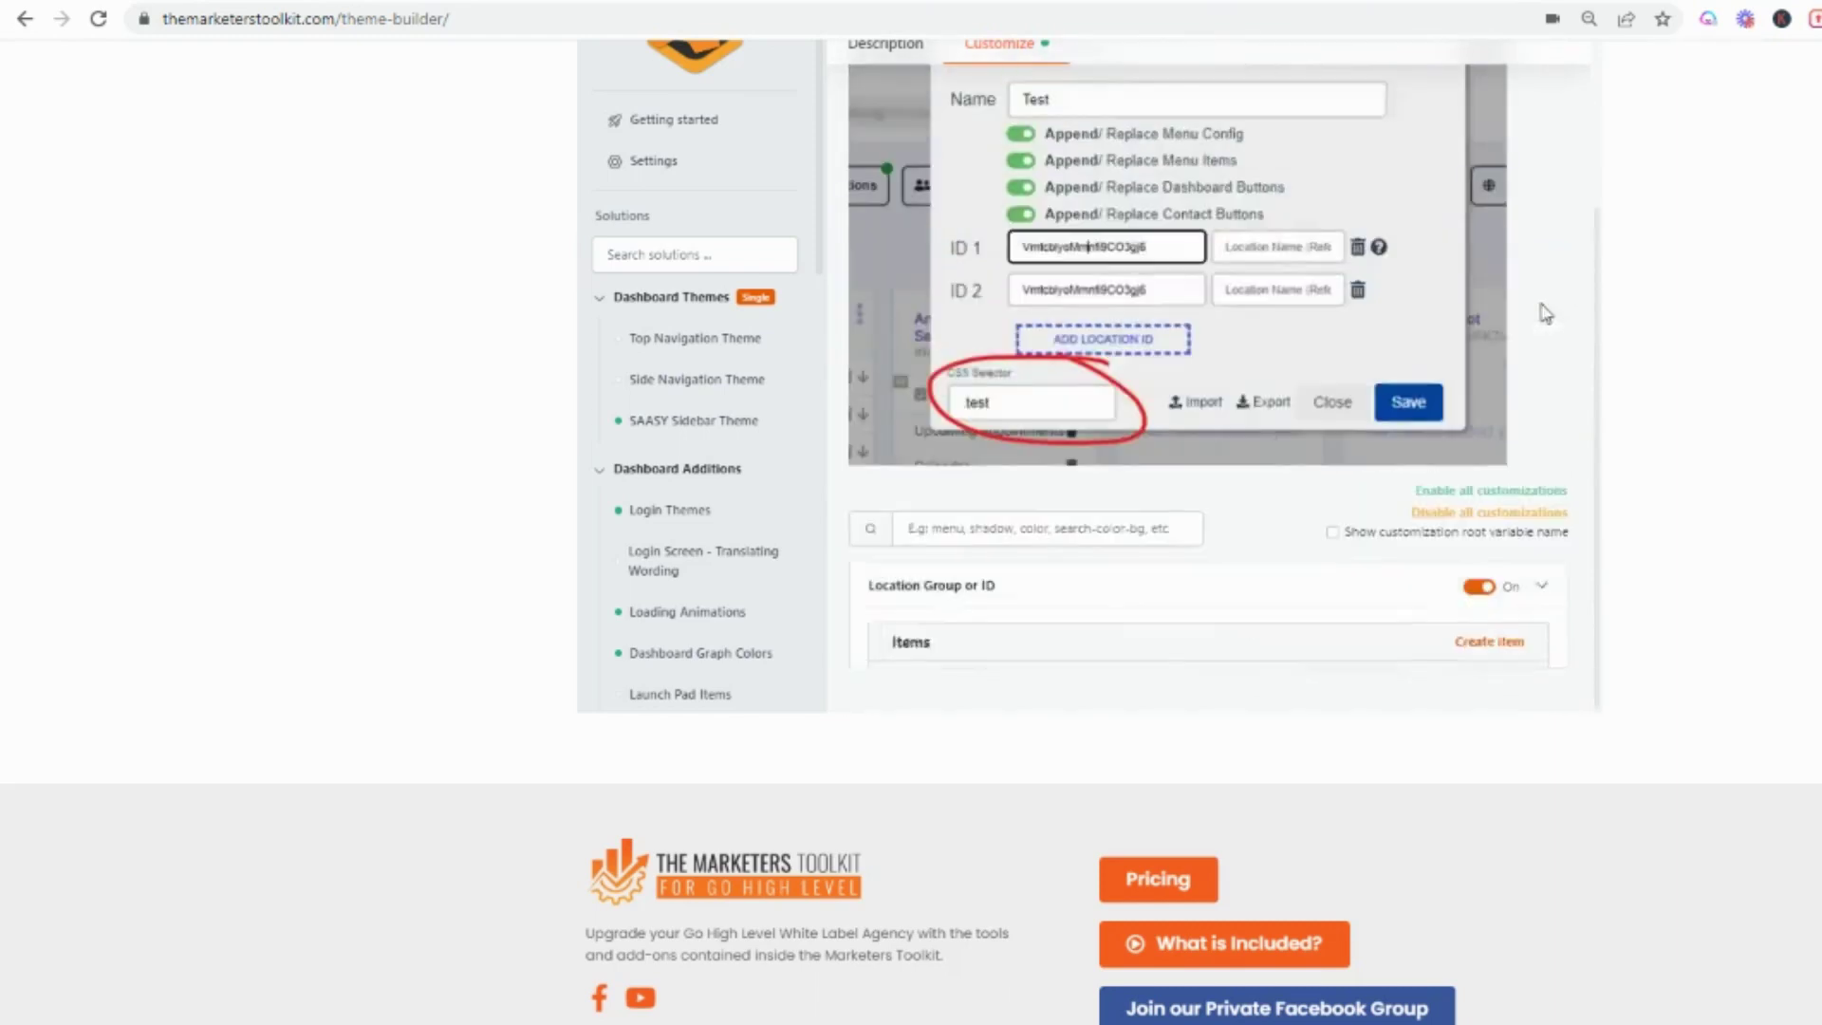
pyautogui.scroll(-2, 1117, 605)
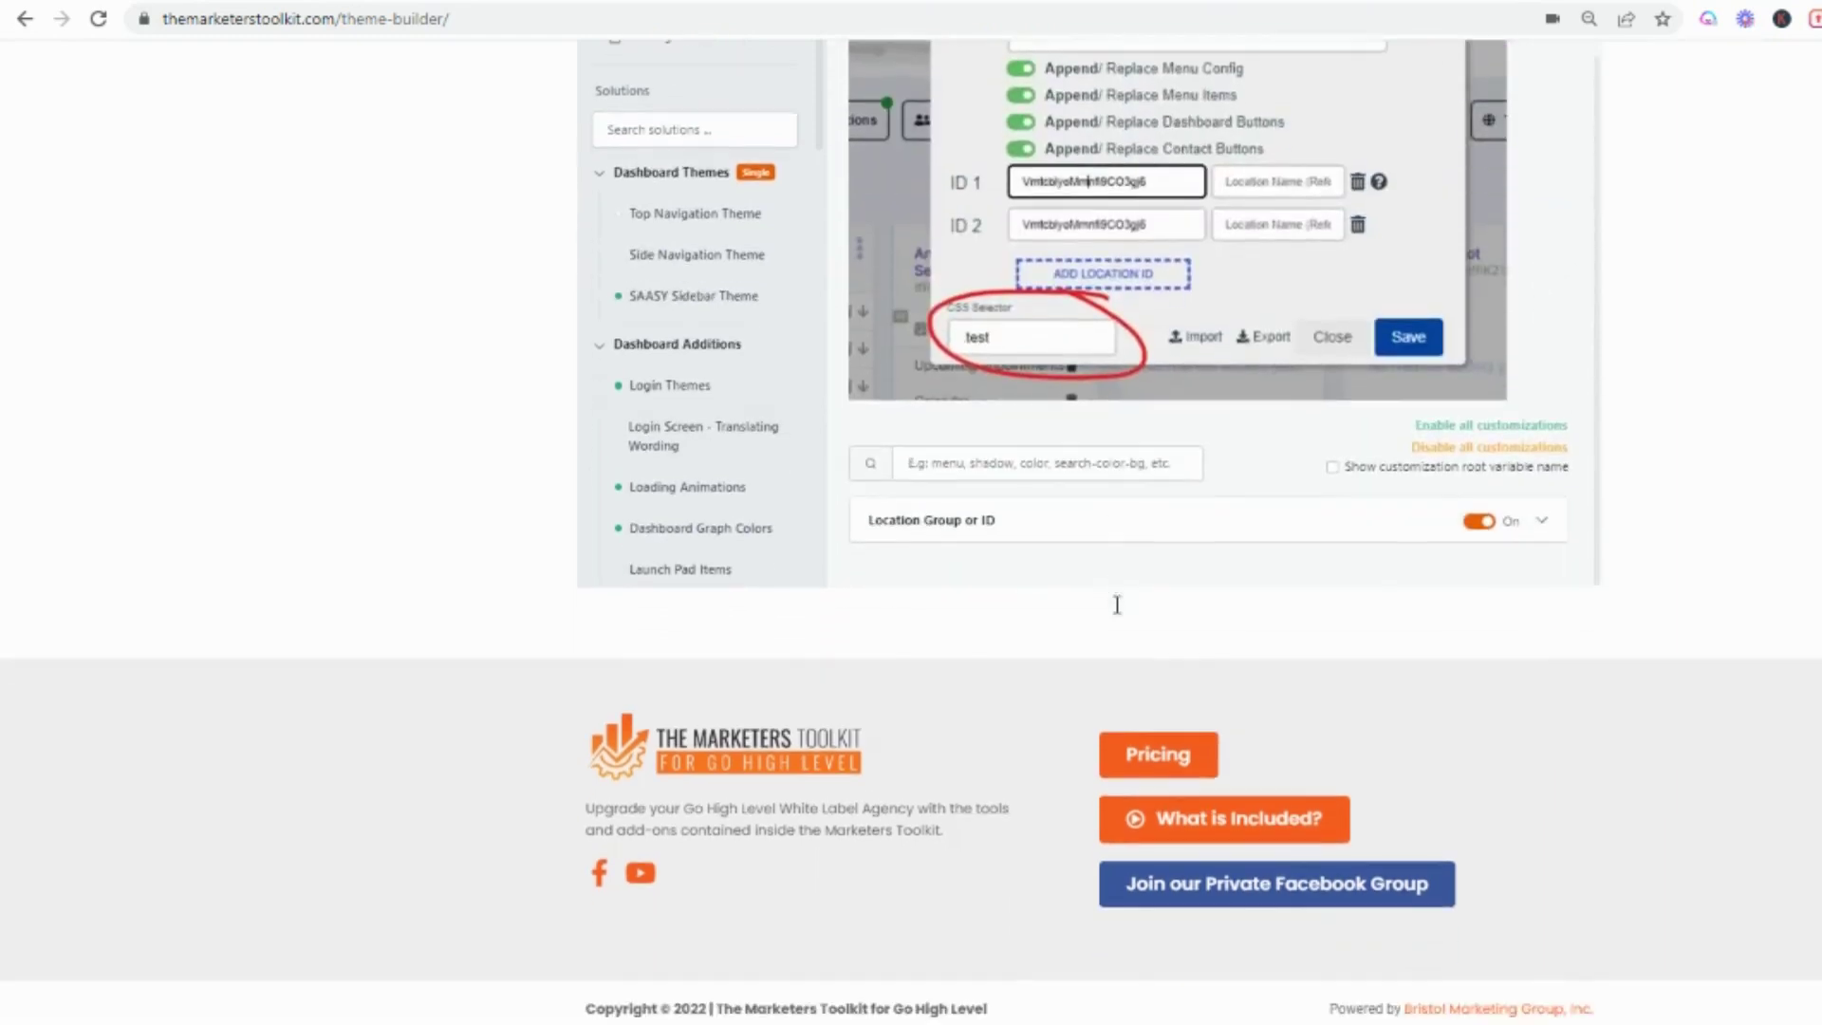
# Step: Expand Location Group or ID again and create a new blank location logo item
pyautogui.click(968, 542)
pyautogui.scroll(3, 1476, 475)
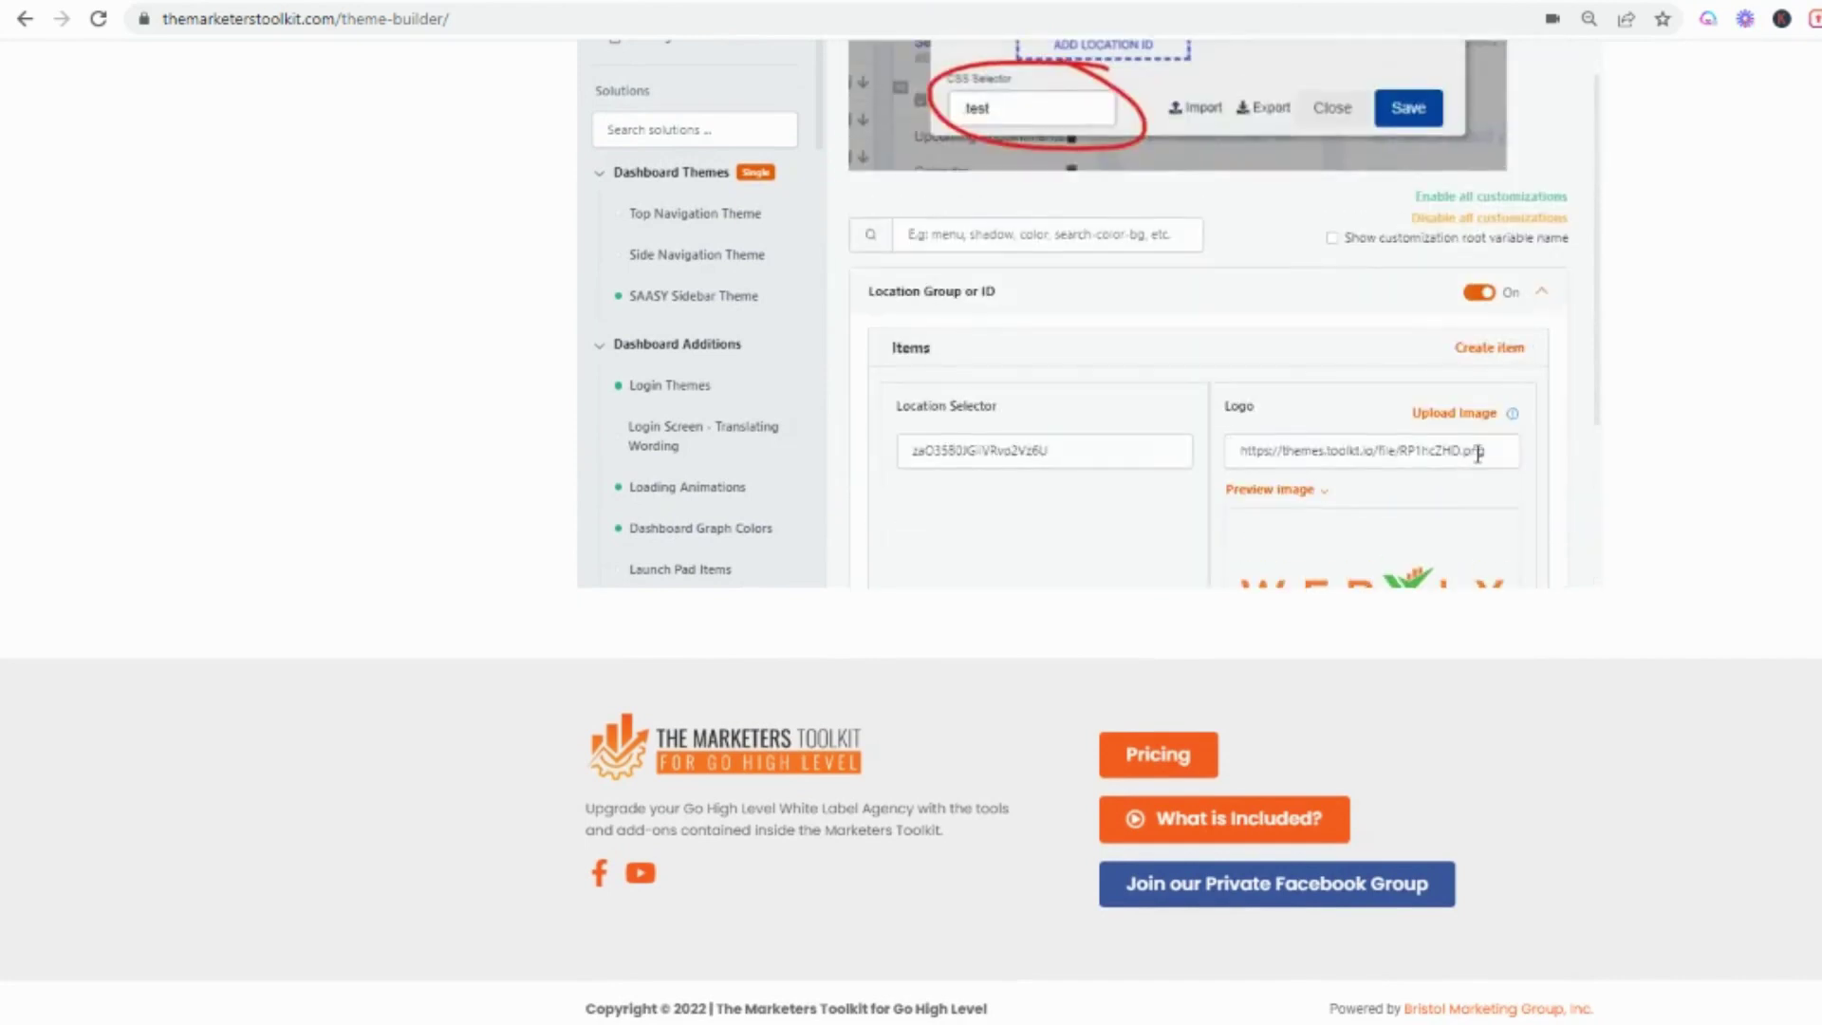
pyautogui.click(1481, 348)
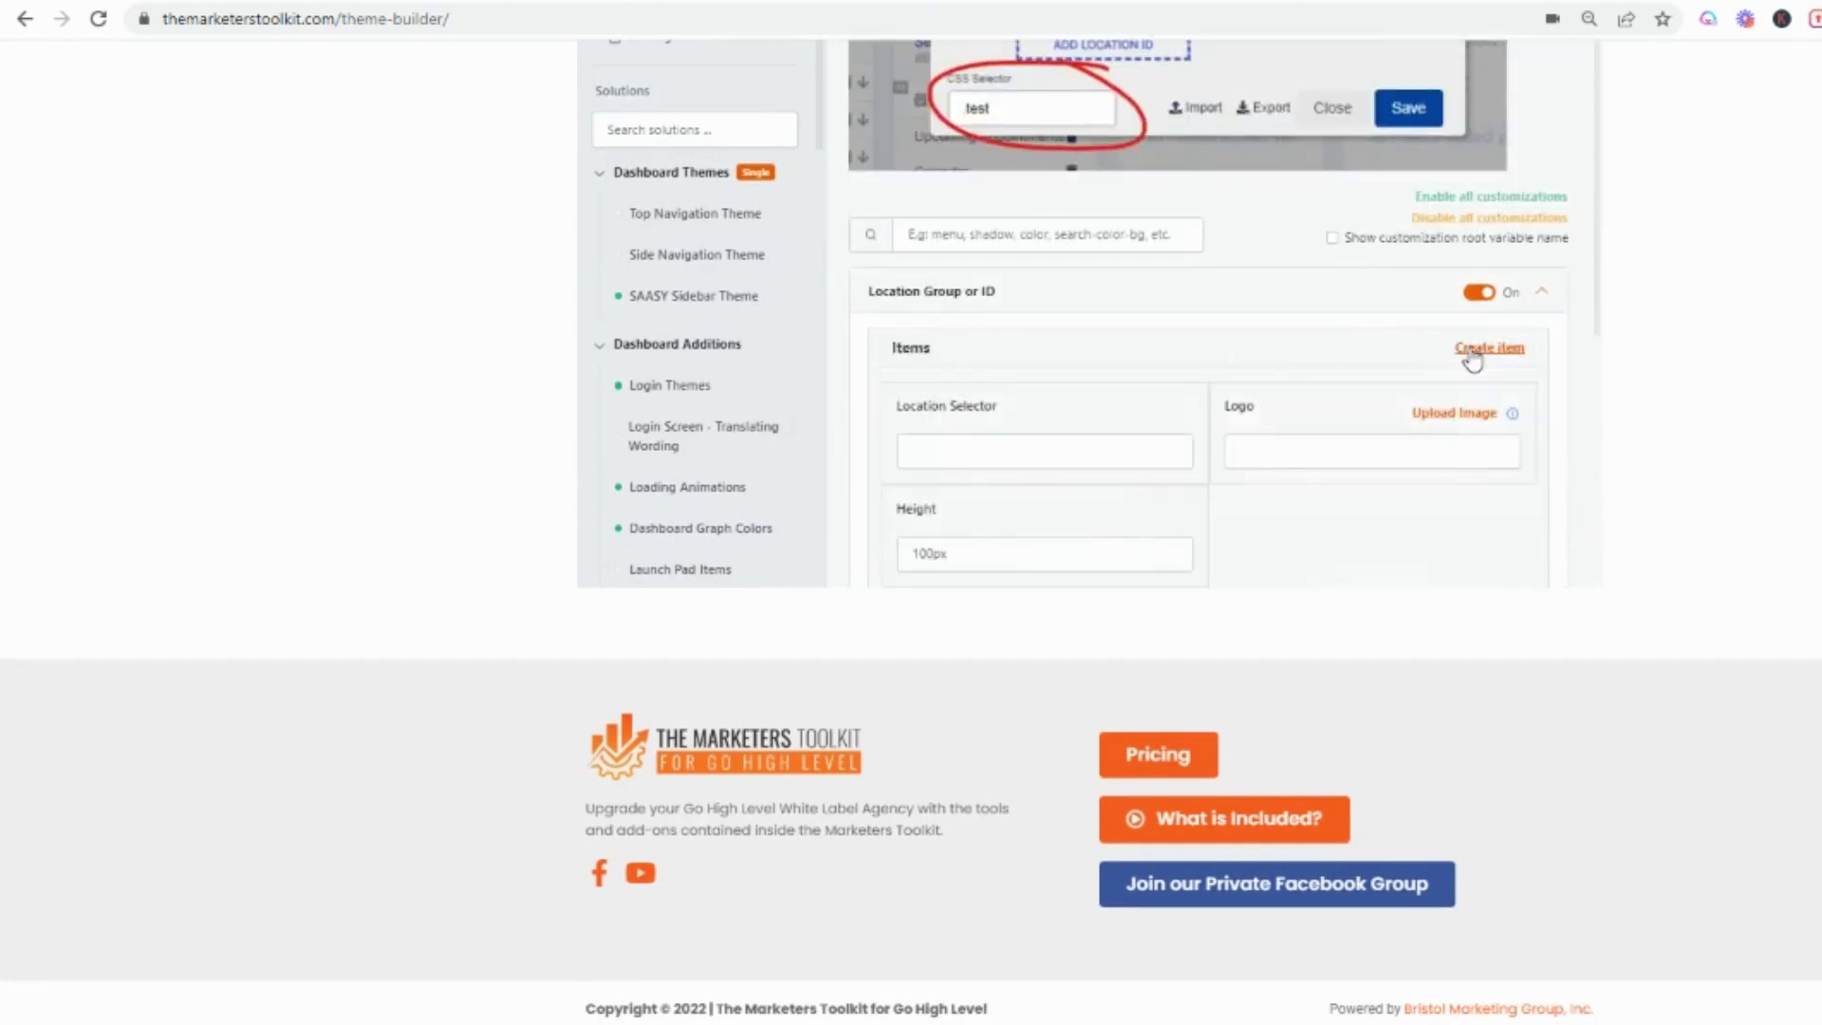
pyautogui.moveTo(999, 406); pyautogui.dragTo(921, 413)
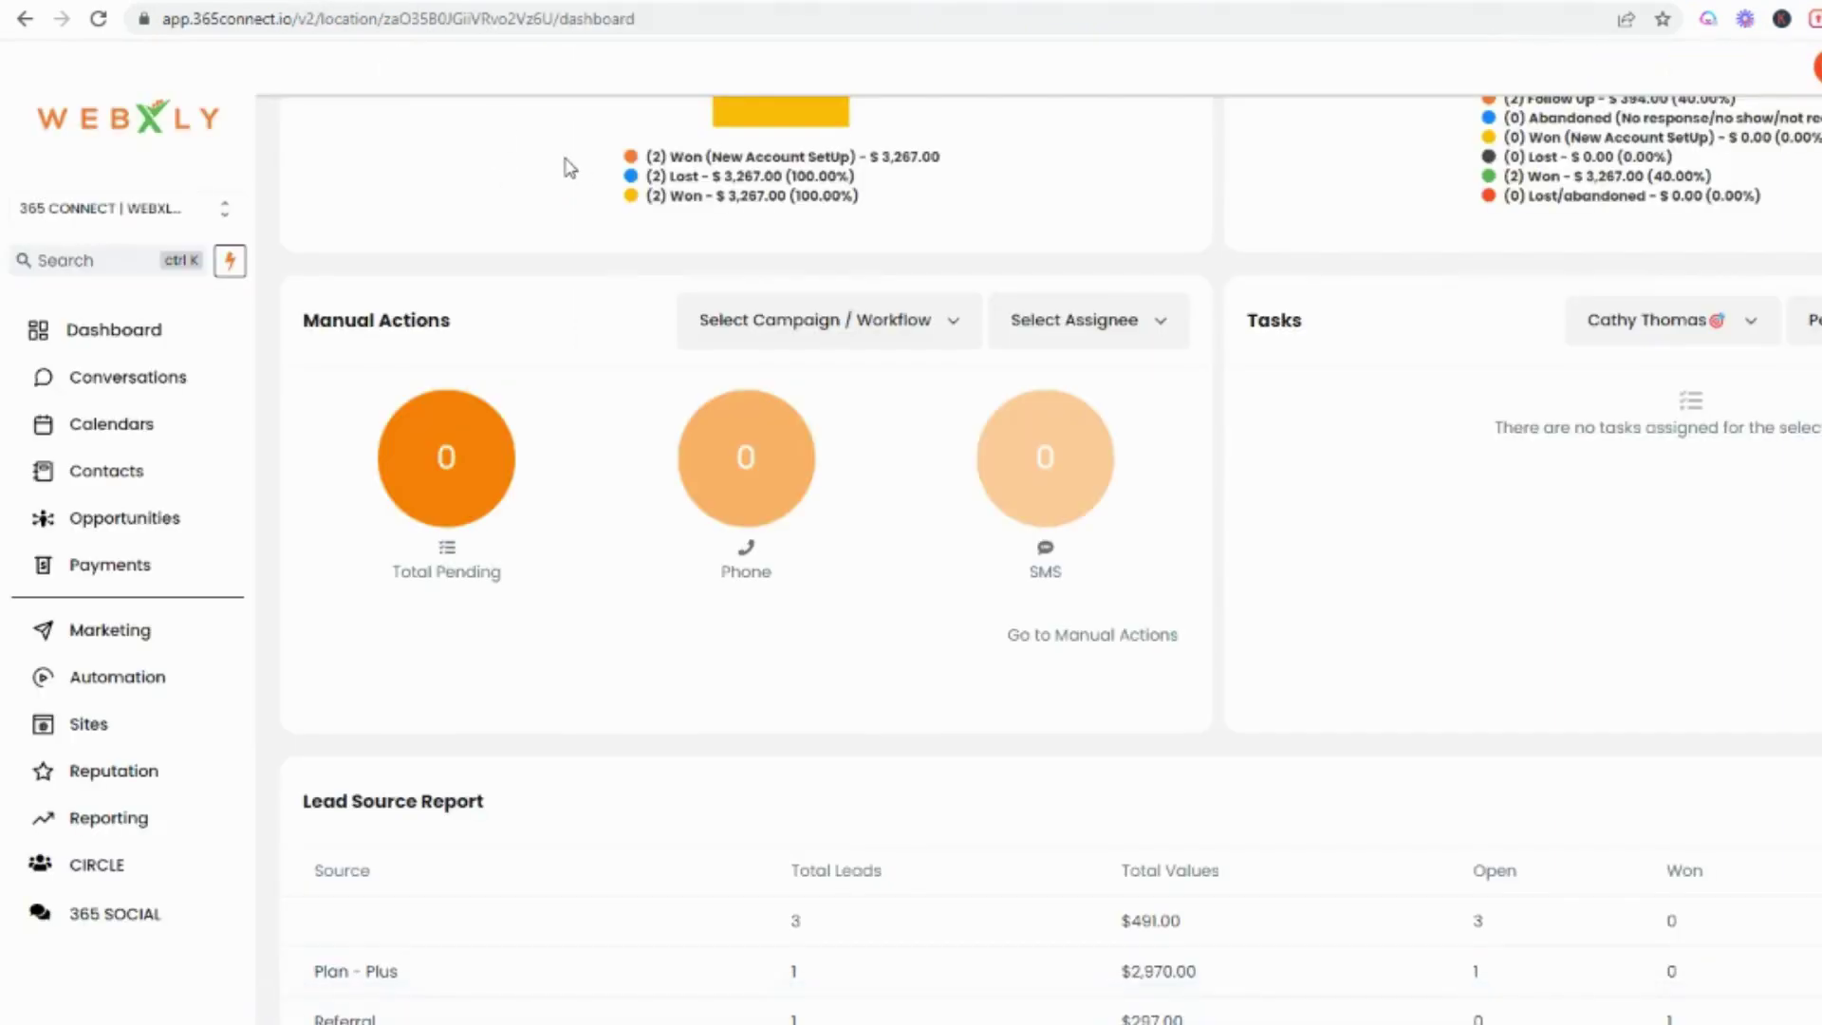
# Step: Copy the location ID from the HighLevel dashboard URL and return to the Location Logos settings
pyautogui.scroll(5, 570, 168)
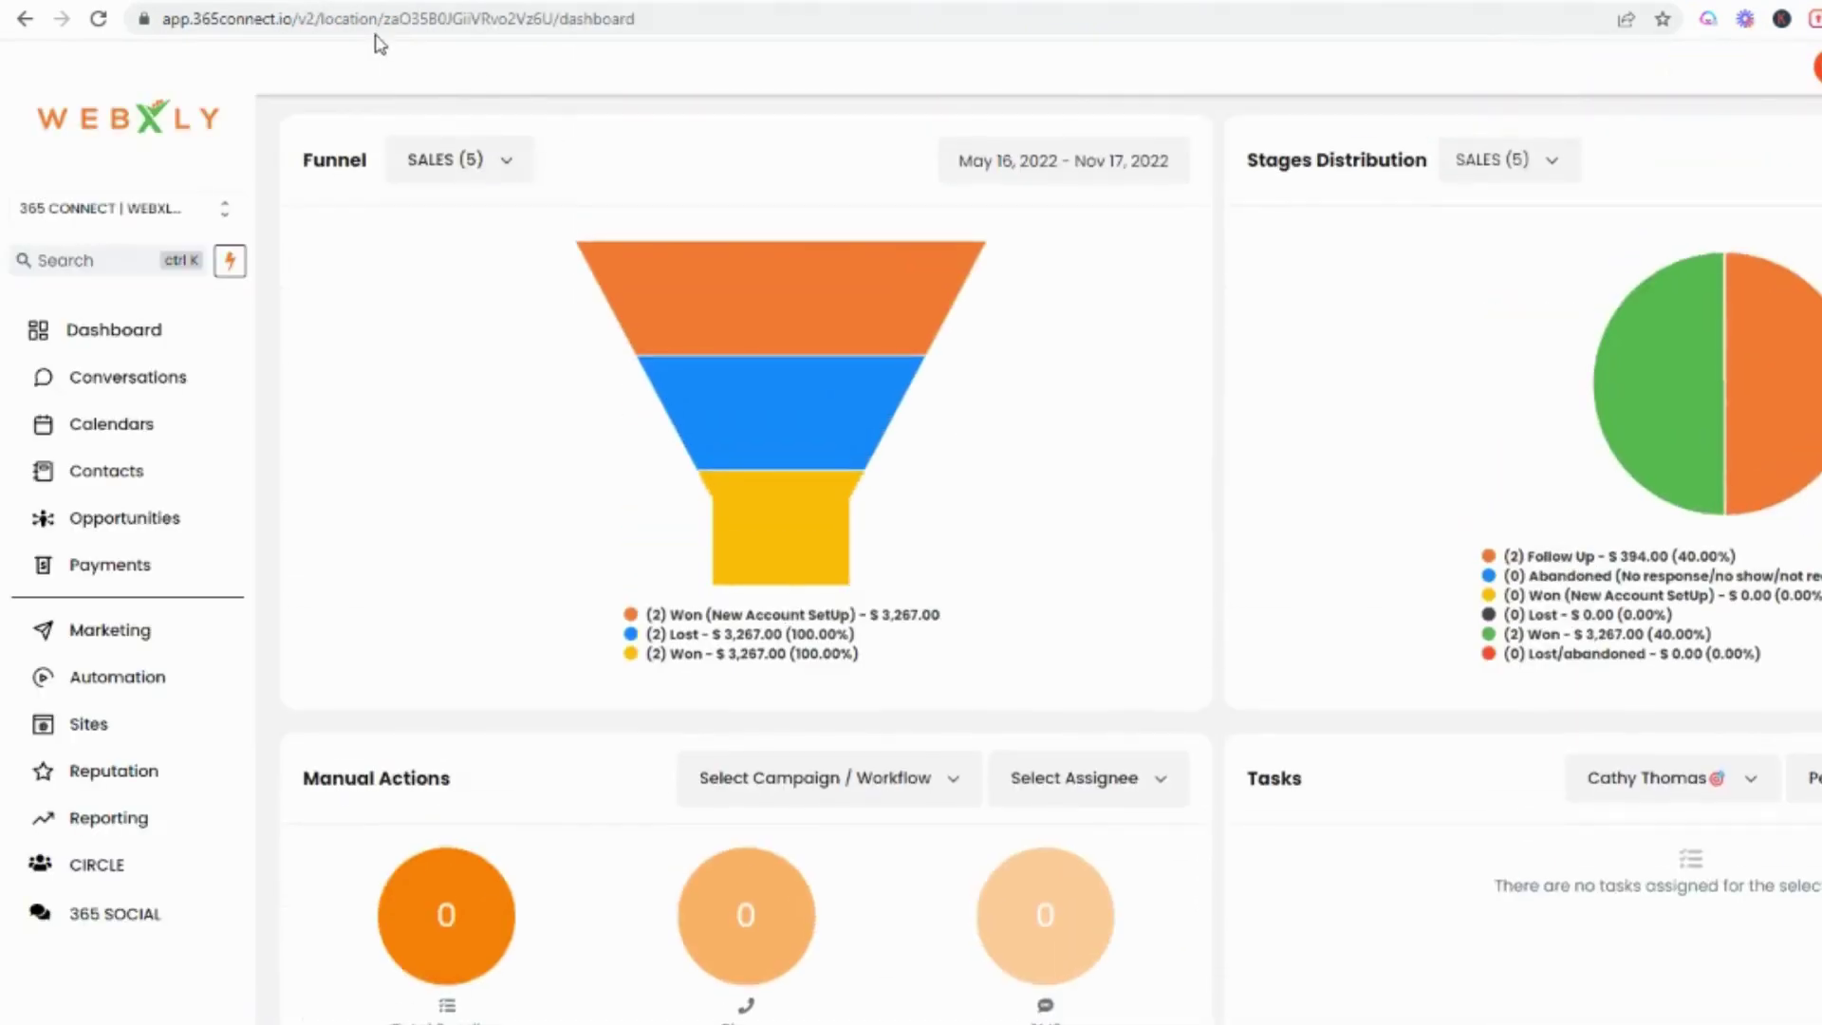
pyautogui.moveTo(383, 21); pyautogui.dragTo(539, 32)
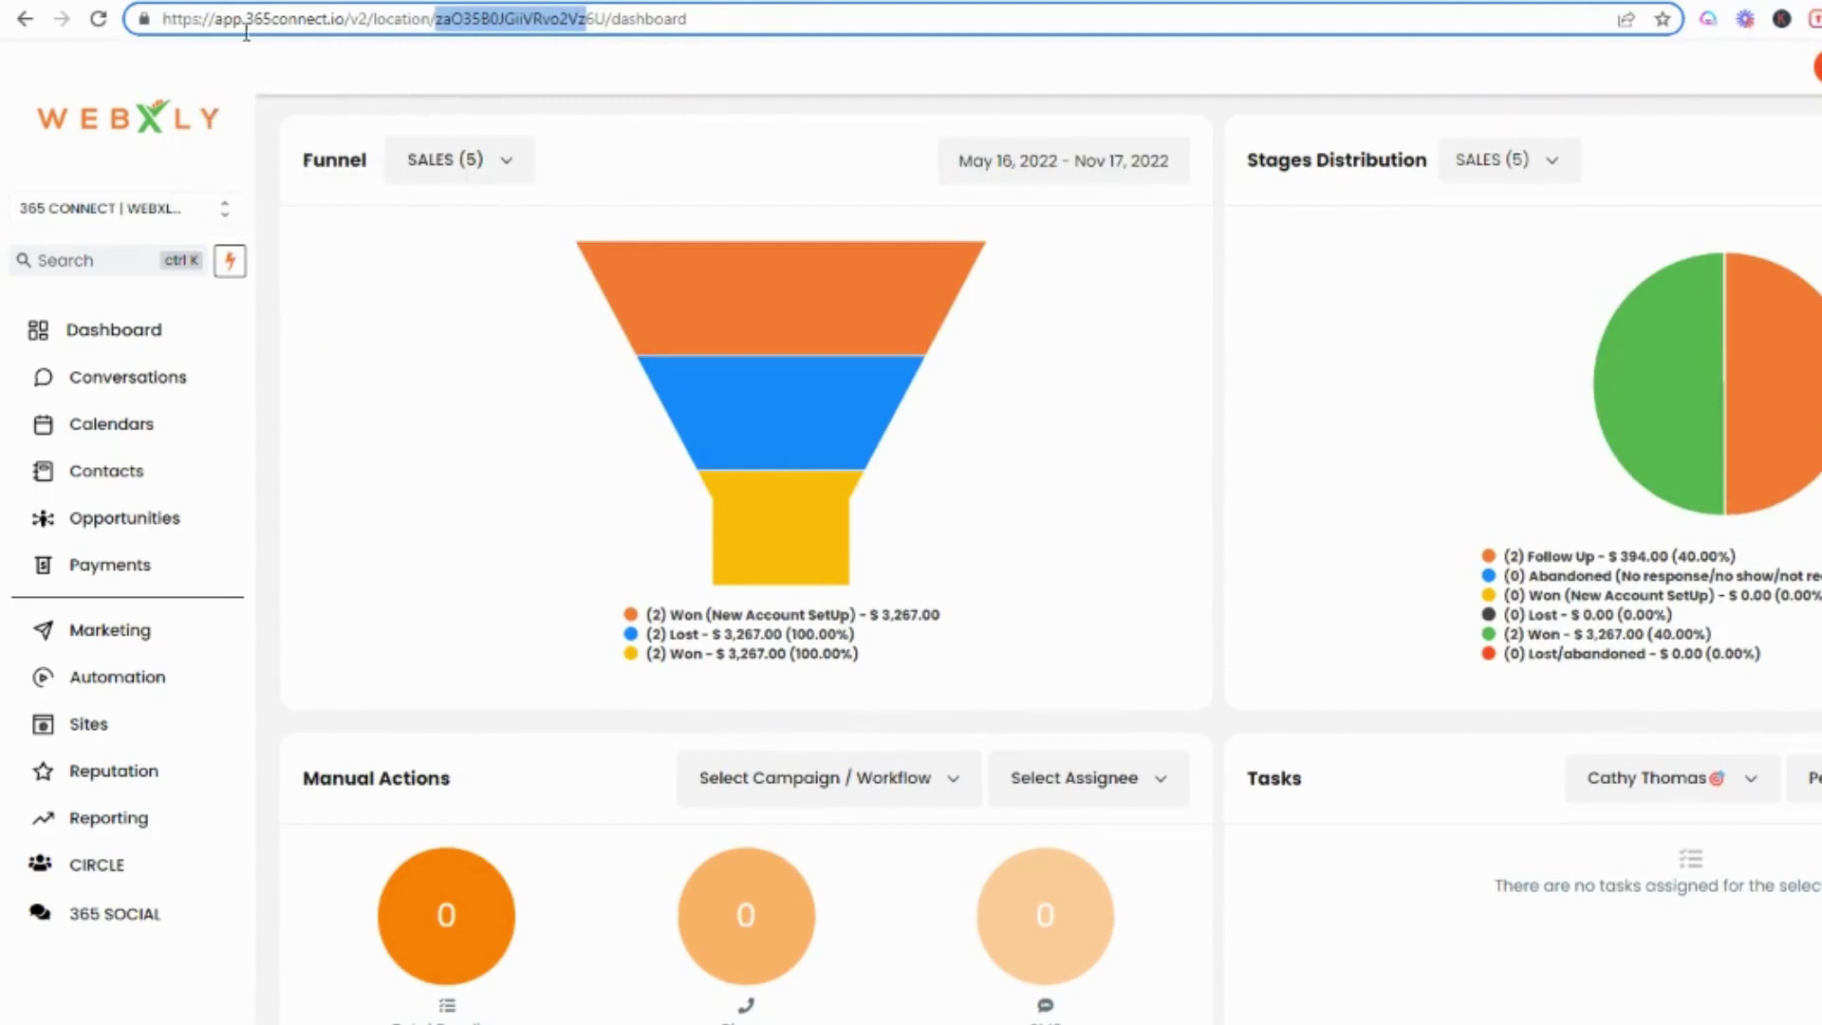
pyautogui.click(224, 3)
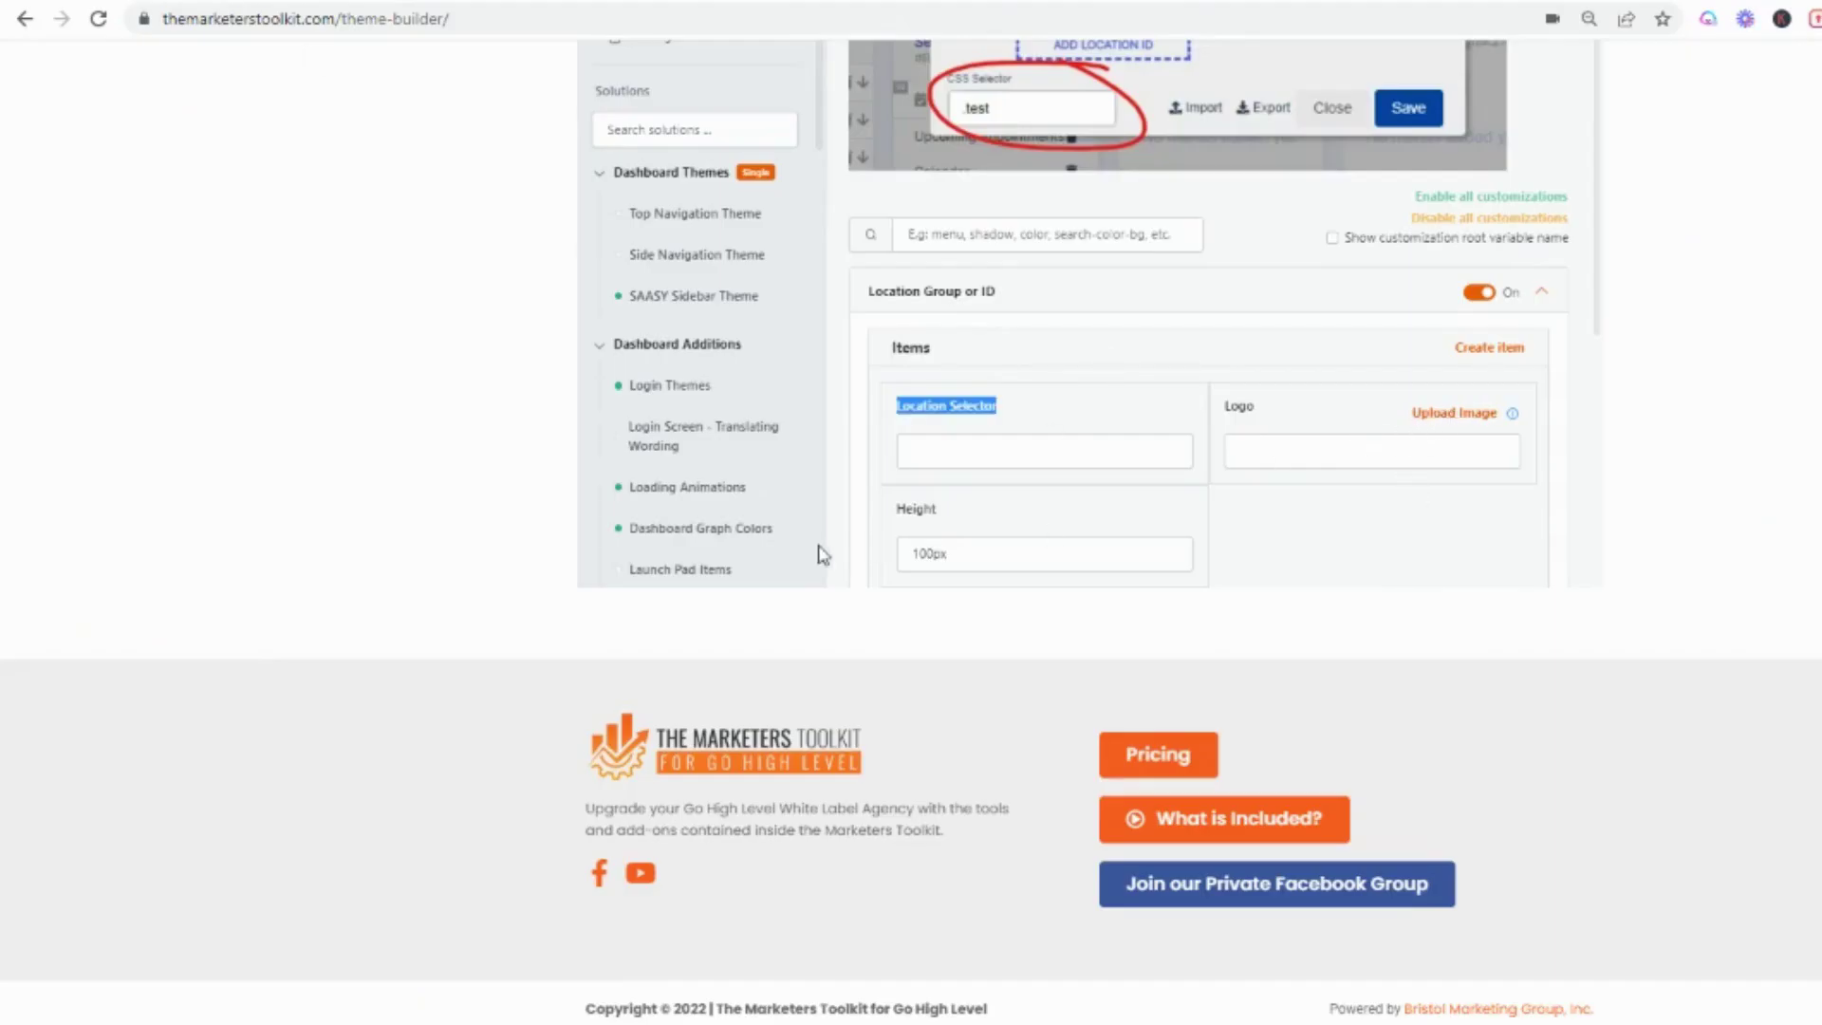
pyautogui.scroll(-3, 1218, 525)
pyautogui.scroll(2, 1428, 329)
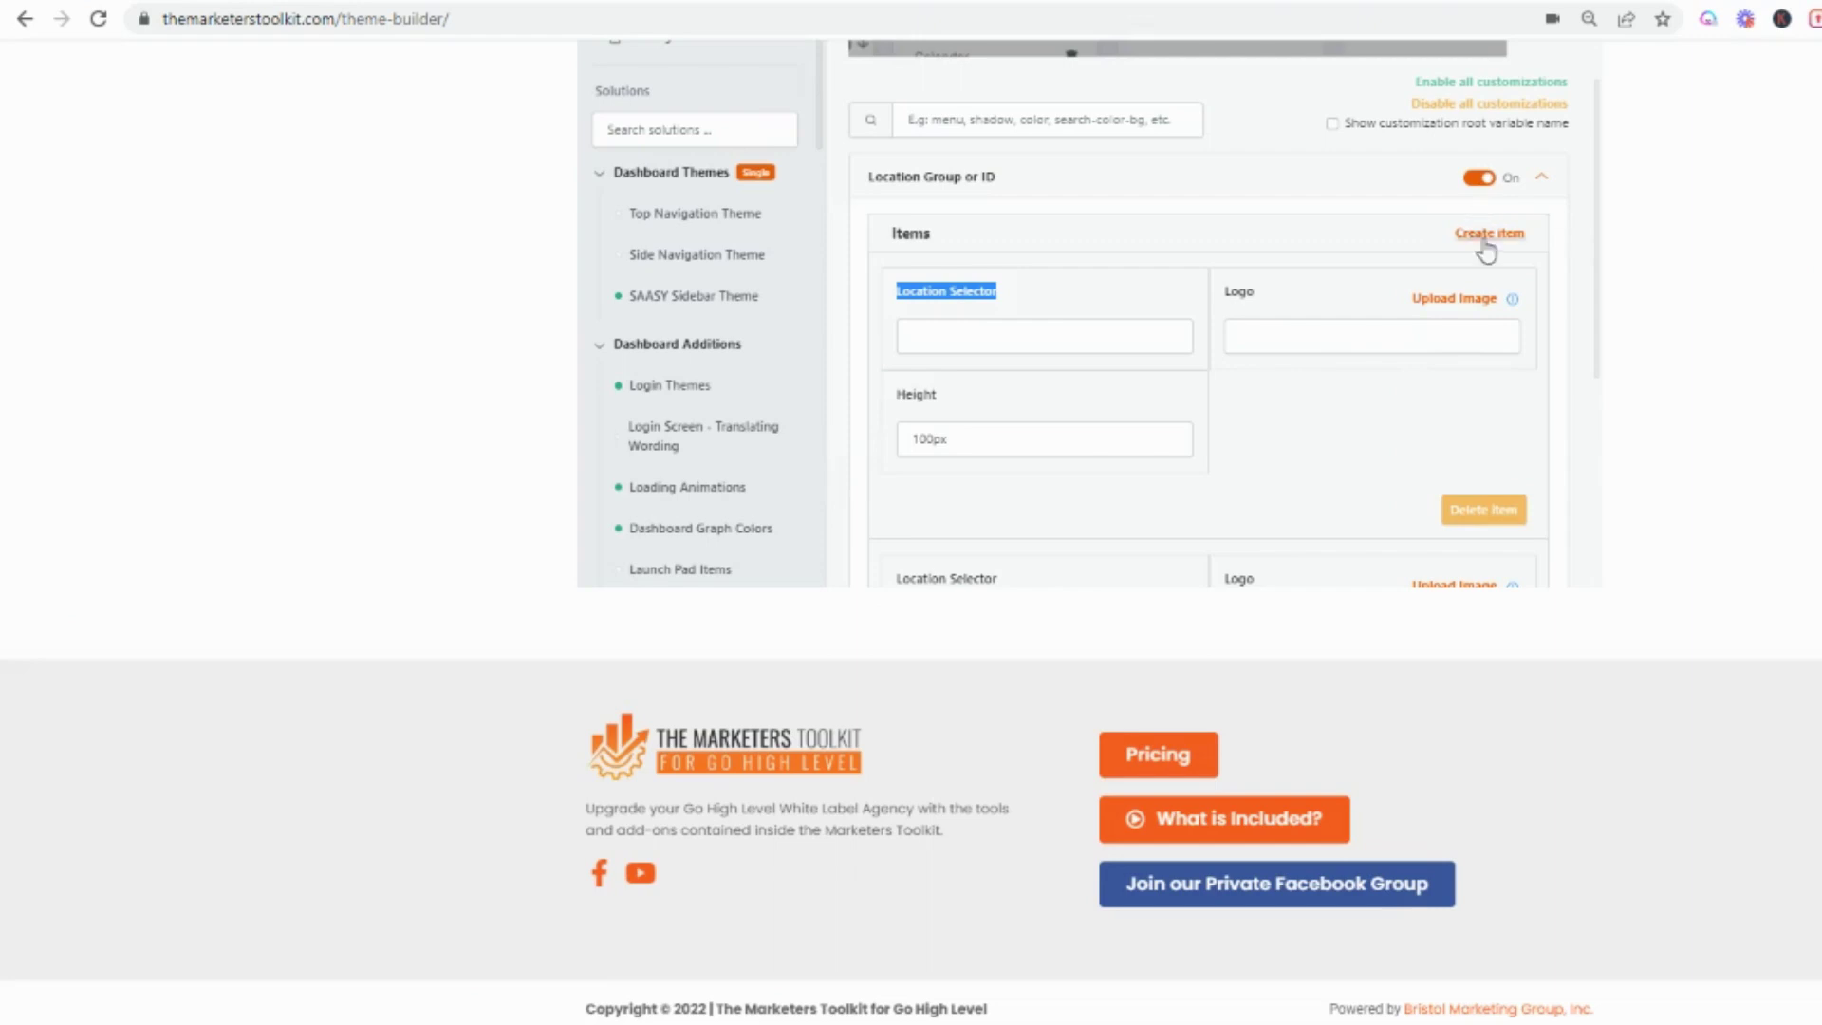
pyautogui.scroll(4, 1272, 356)
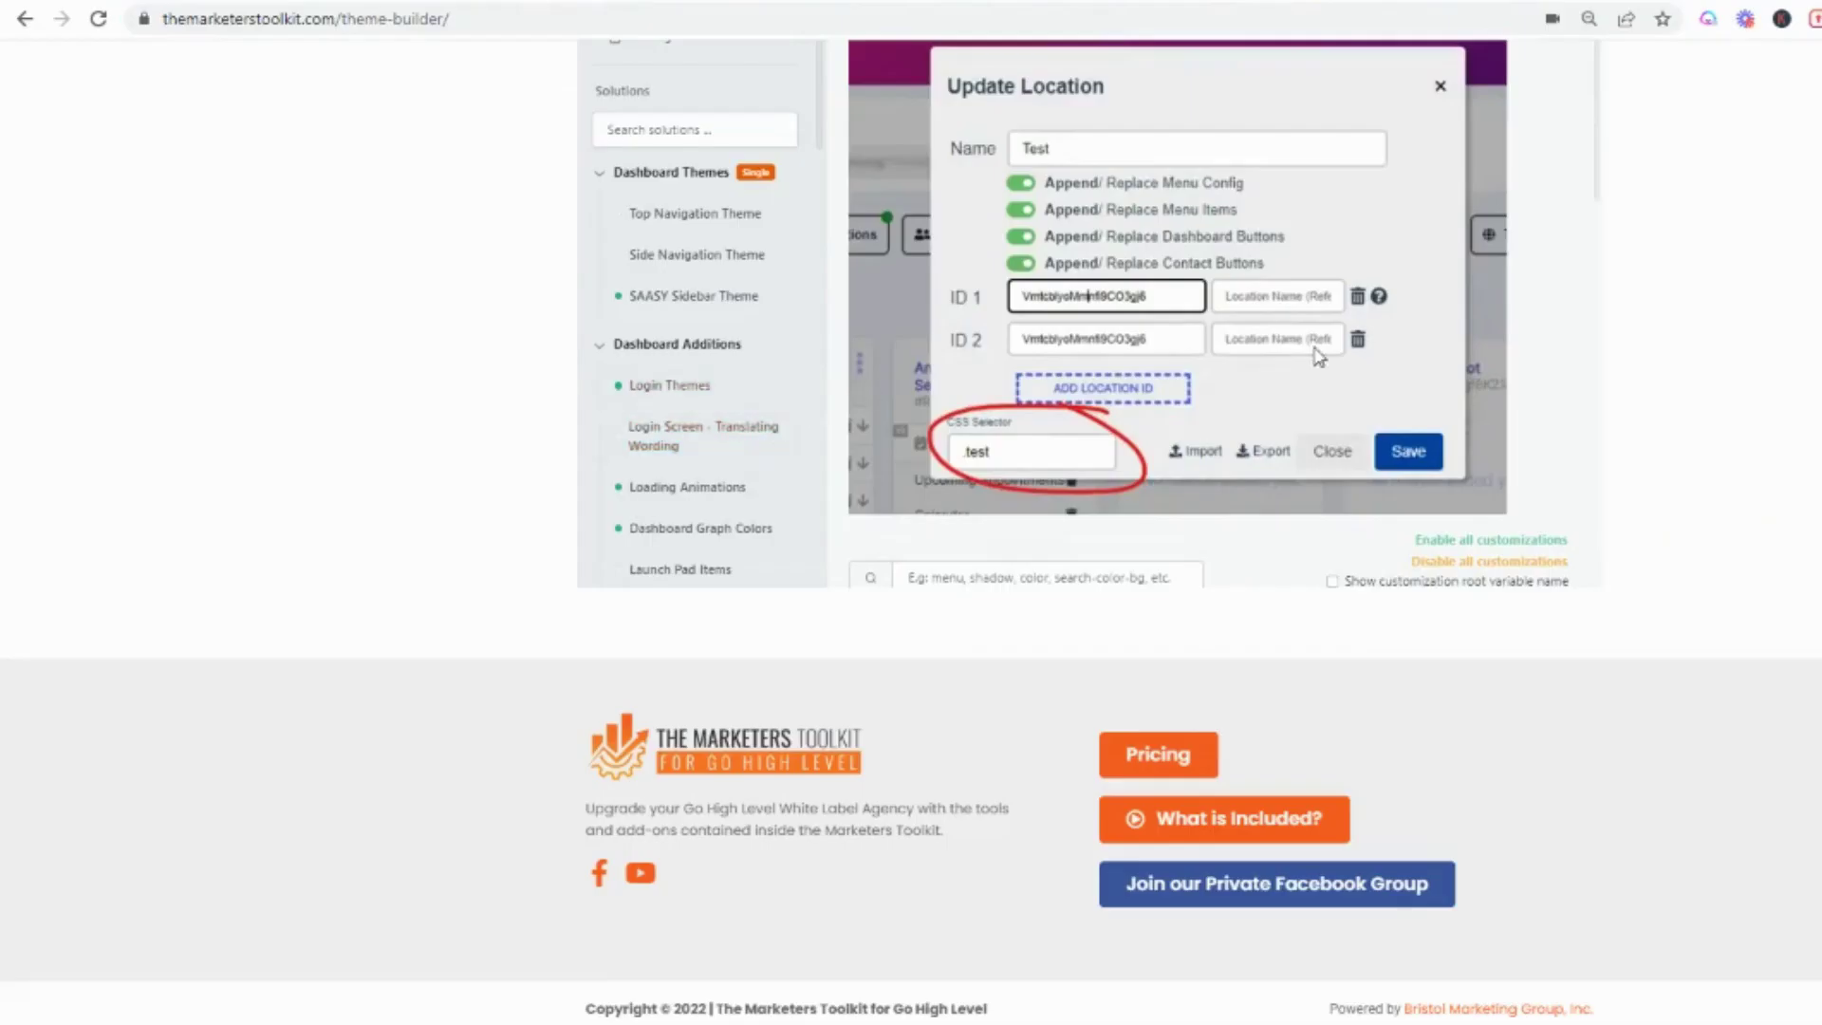
pyautogui.scroll(-5, 978, 446)
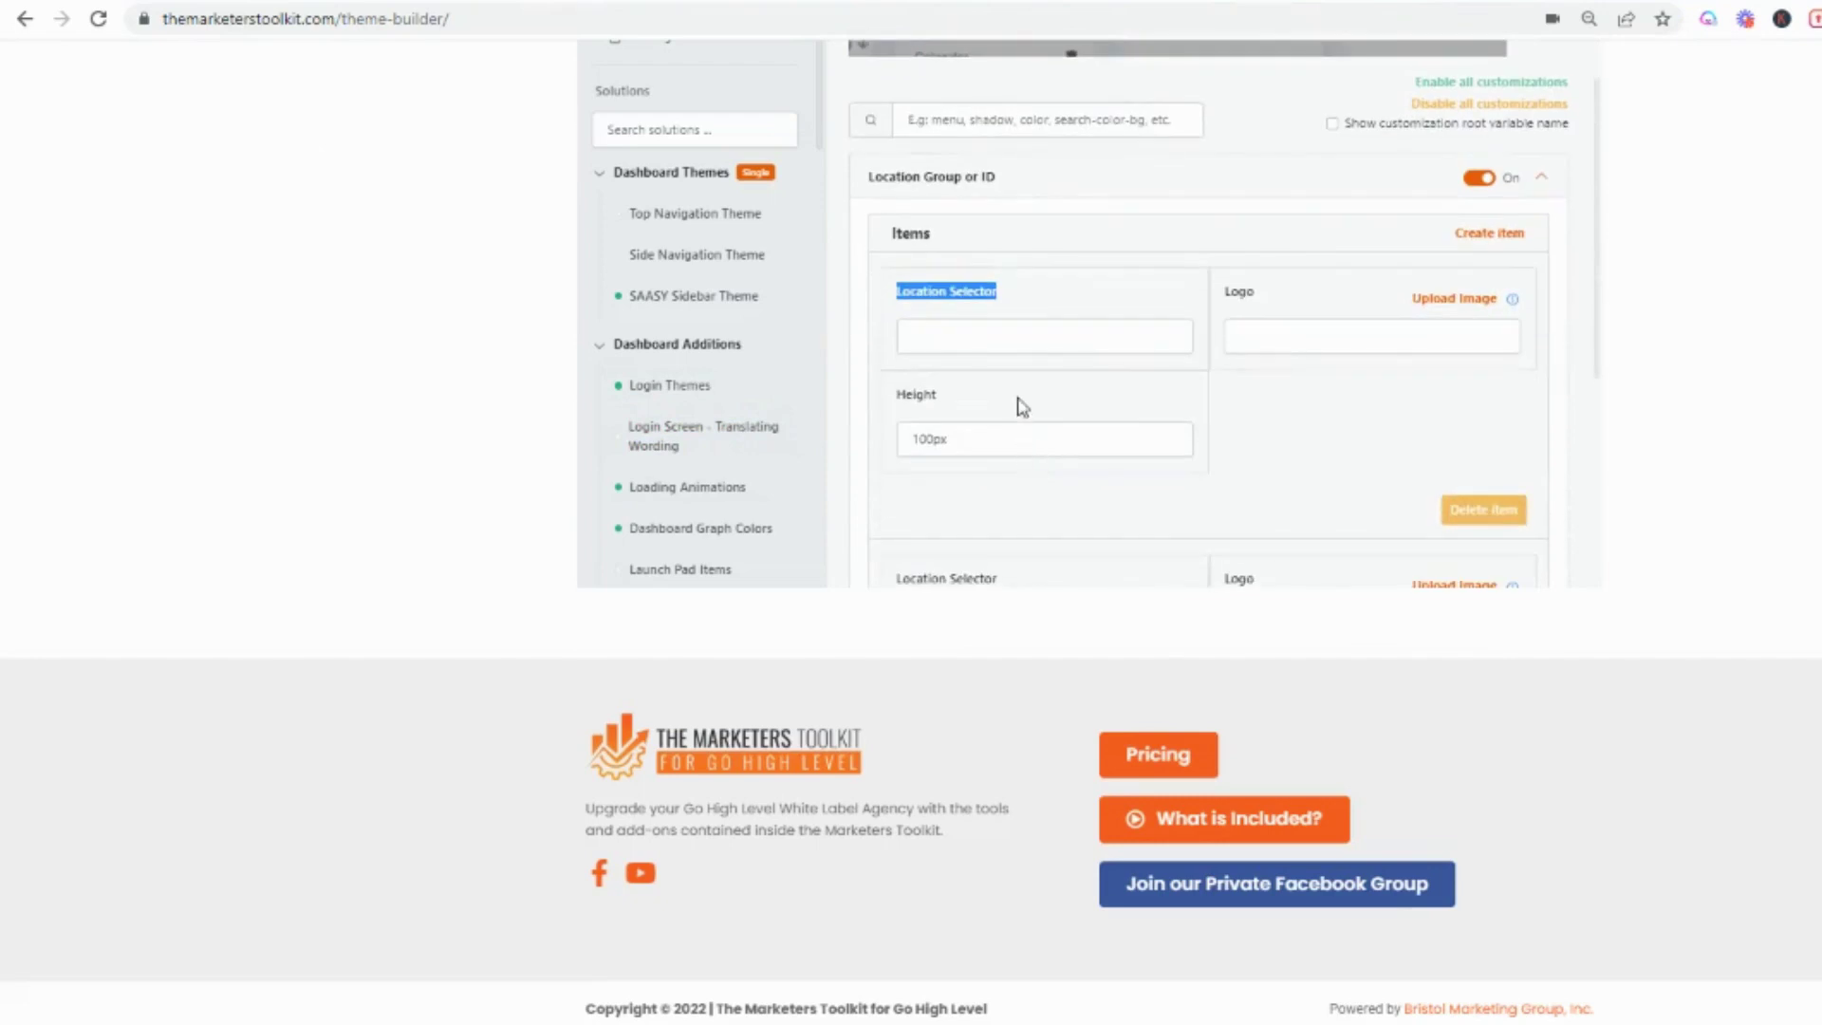
pyautogui.scroll(-5, 1071, 381)
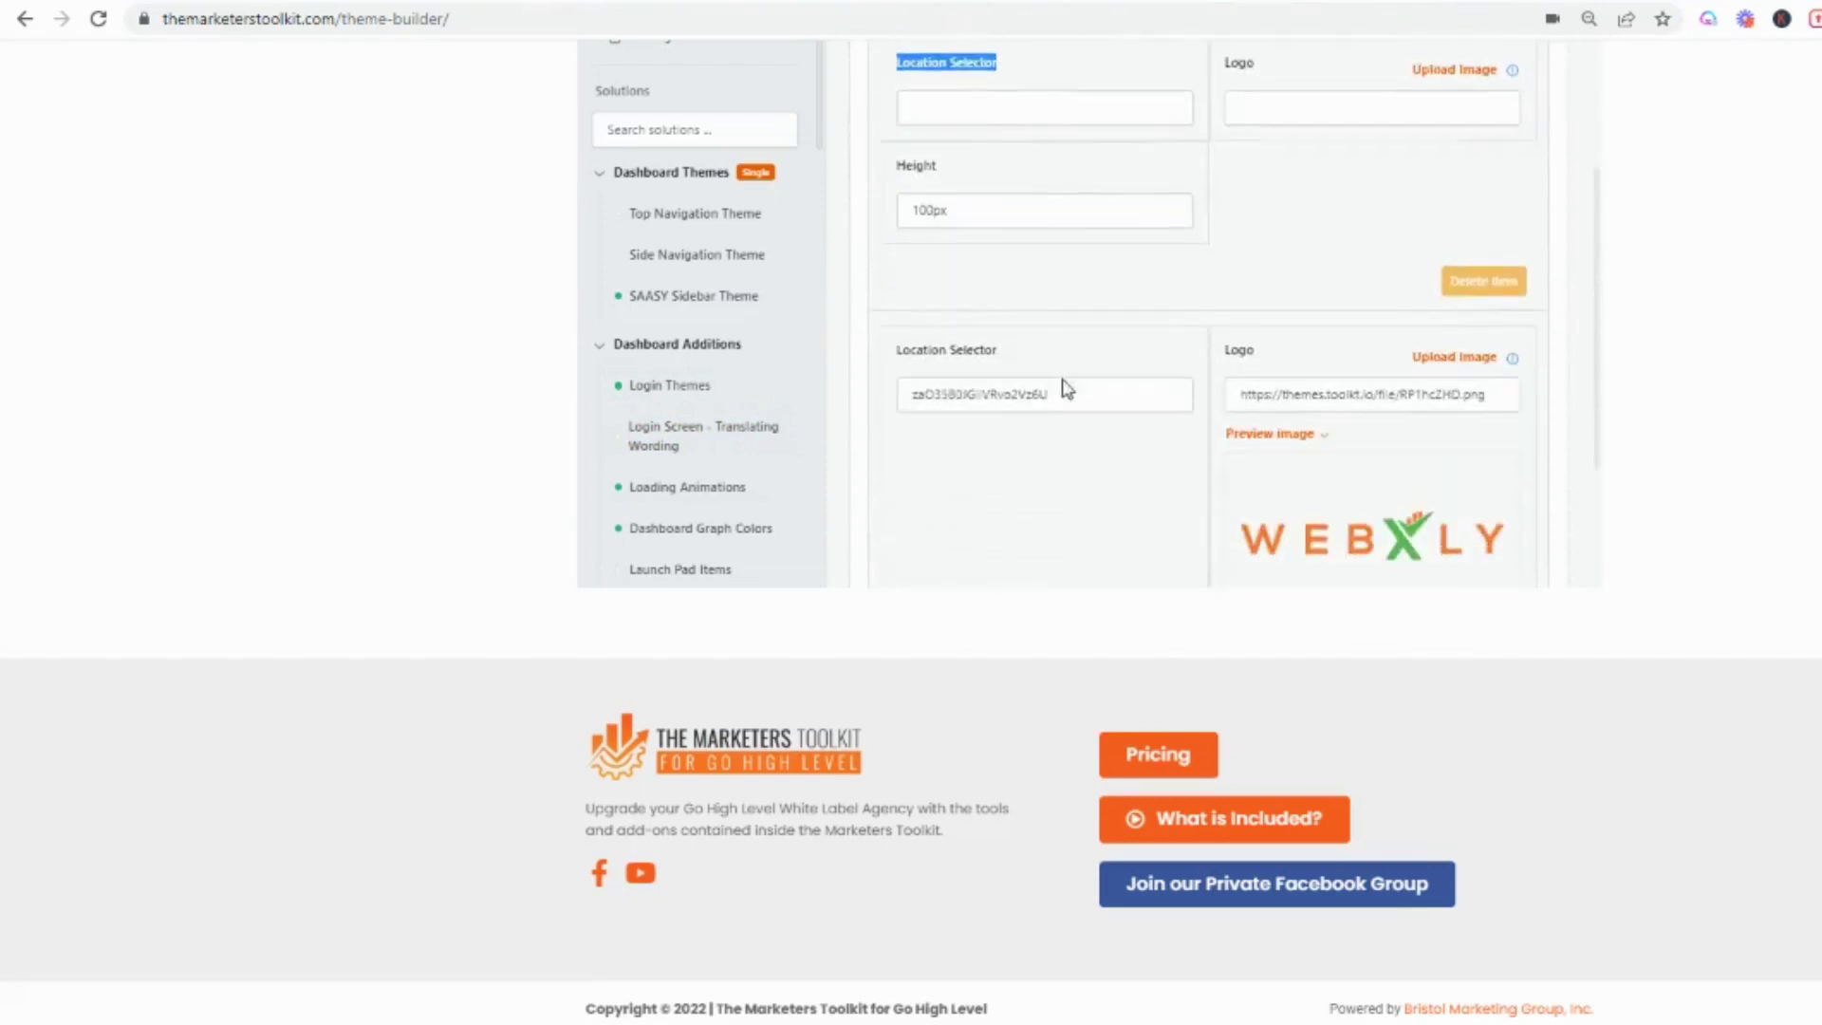
pyautogui.scroll(6, 1053, 403)
pyautogui.scroll(4, 1095, 395)
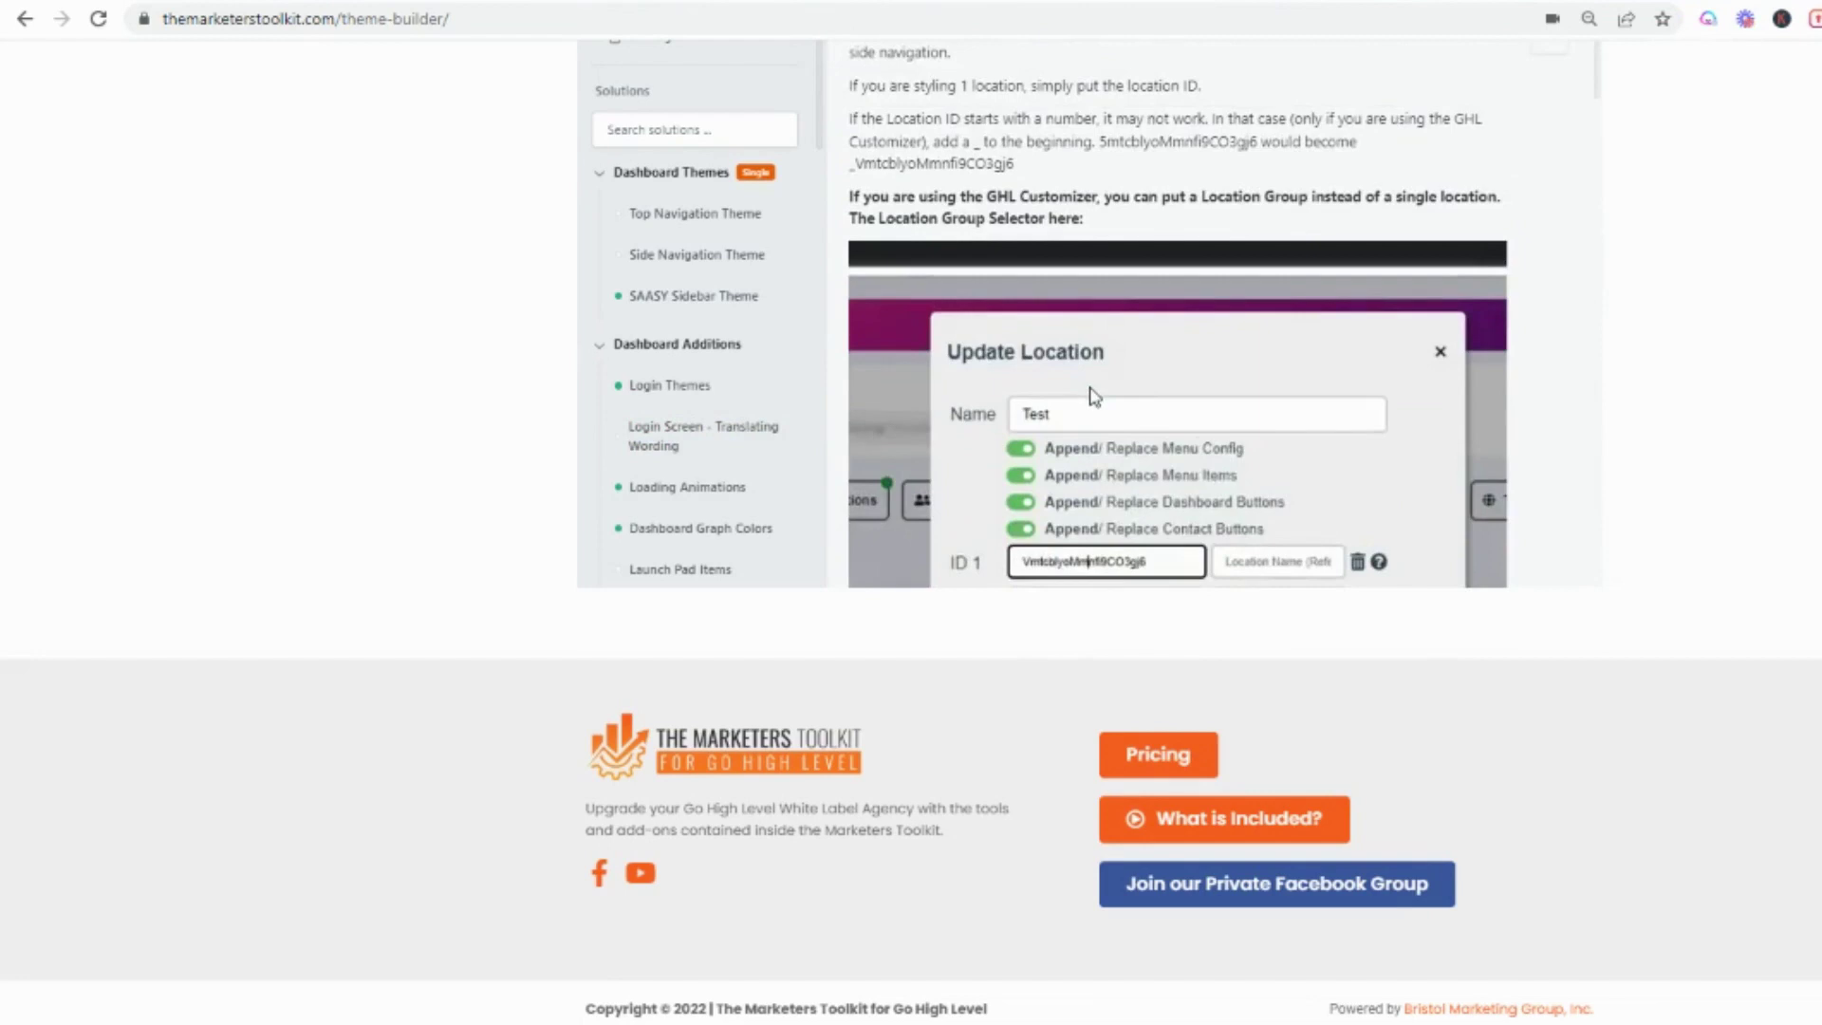
pyautogui.scroll(5, 1334, 168)
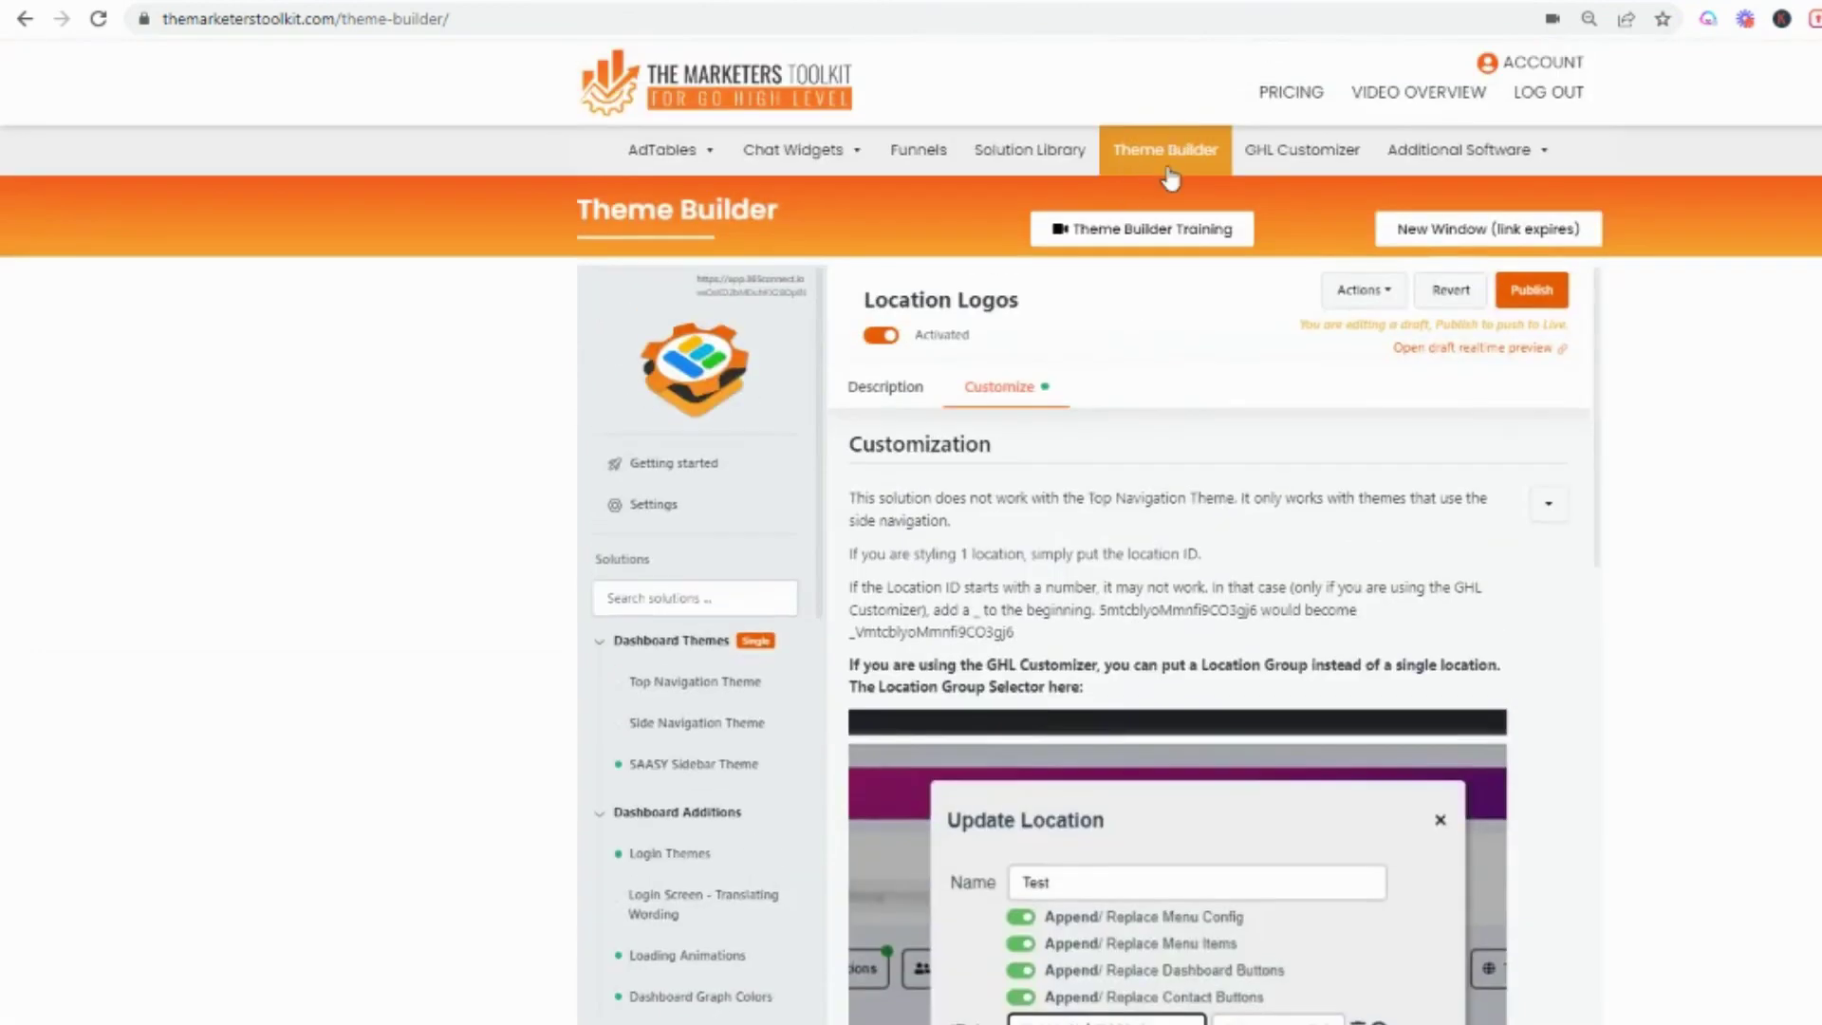
# Step: Go to the GHL Customizer, then to the 365connect HighLevel dashboard to change sub-accounts
pyautogui.click(1307, 151)
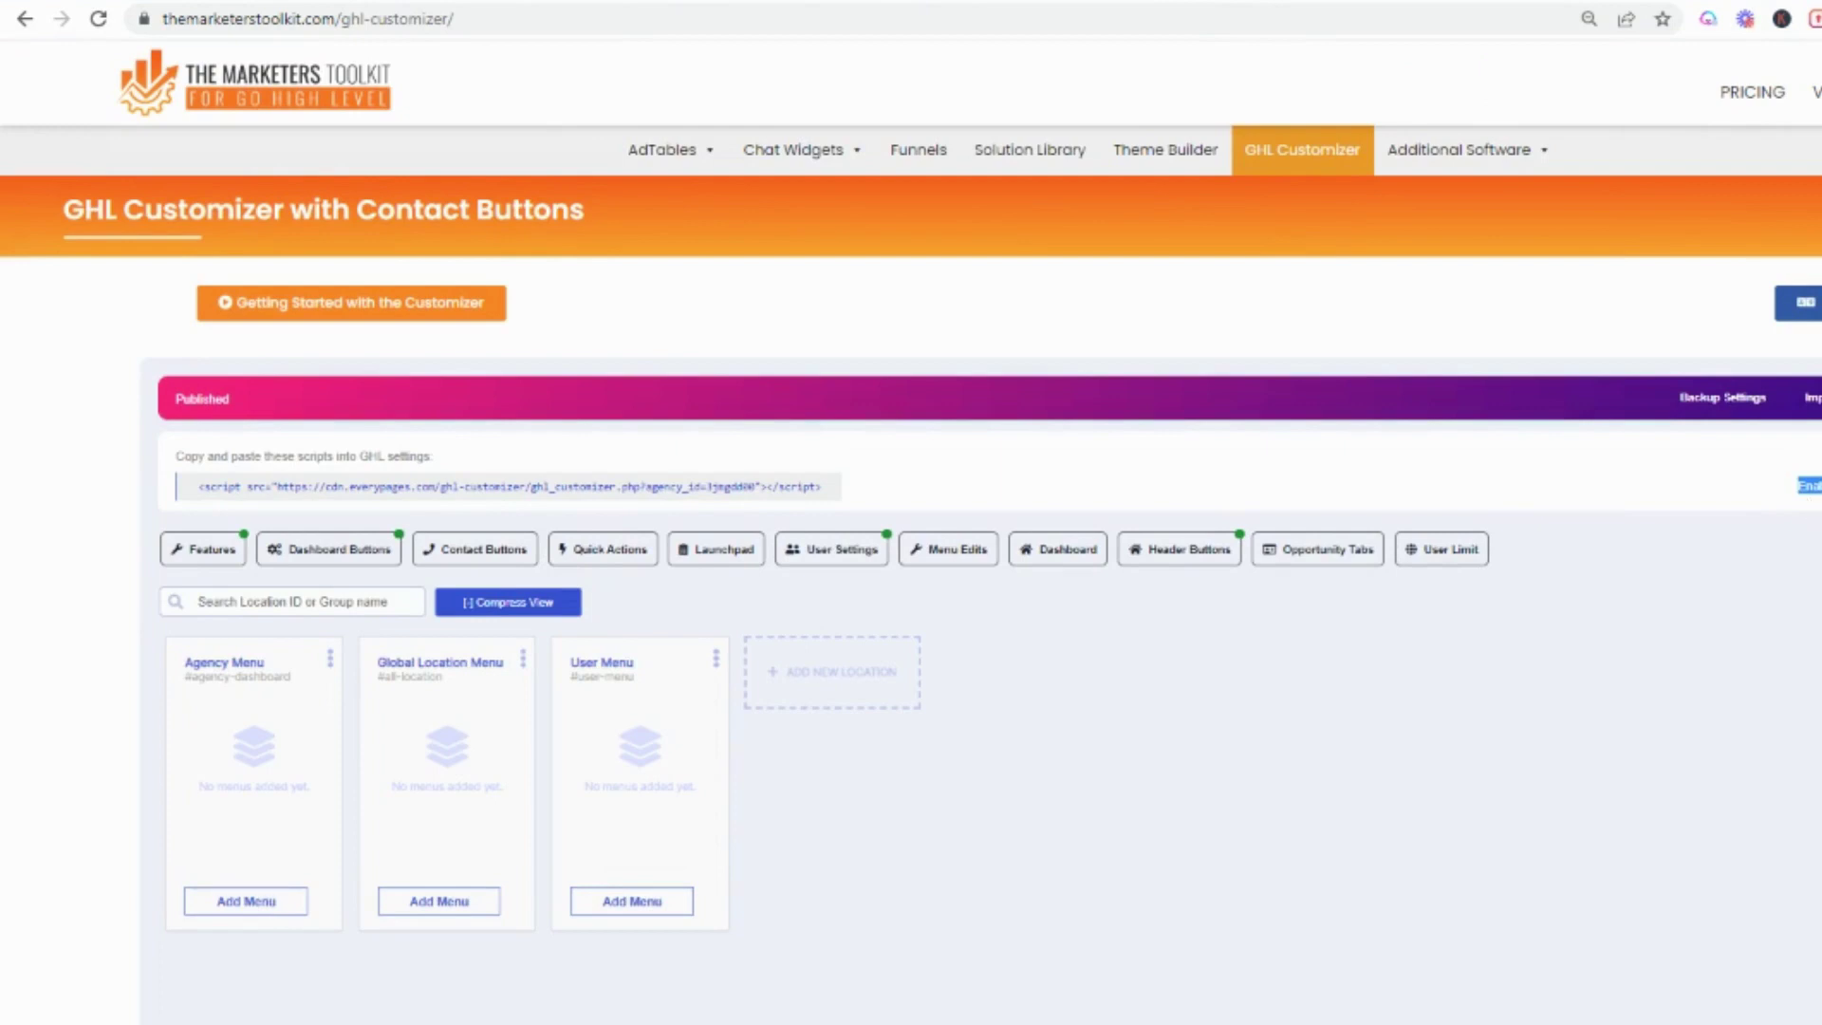
pyautogui.click(296, 8)
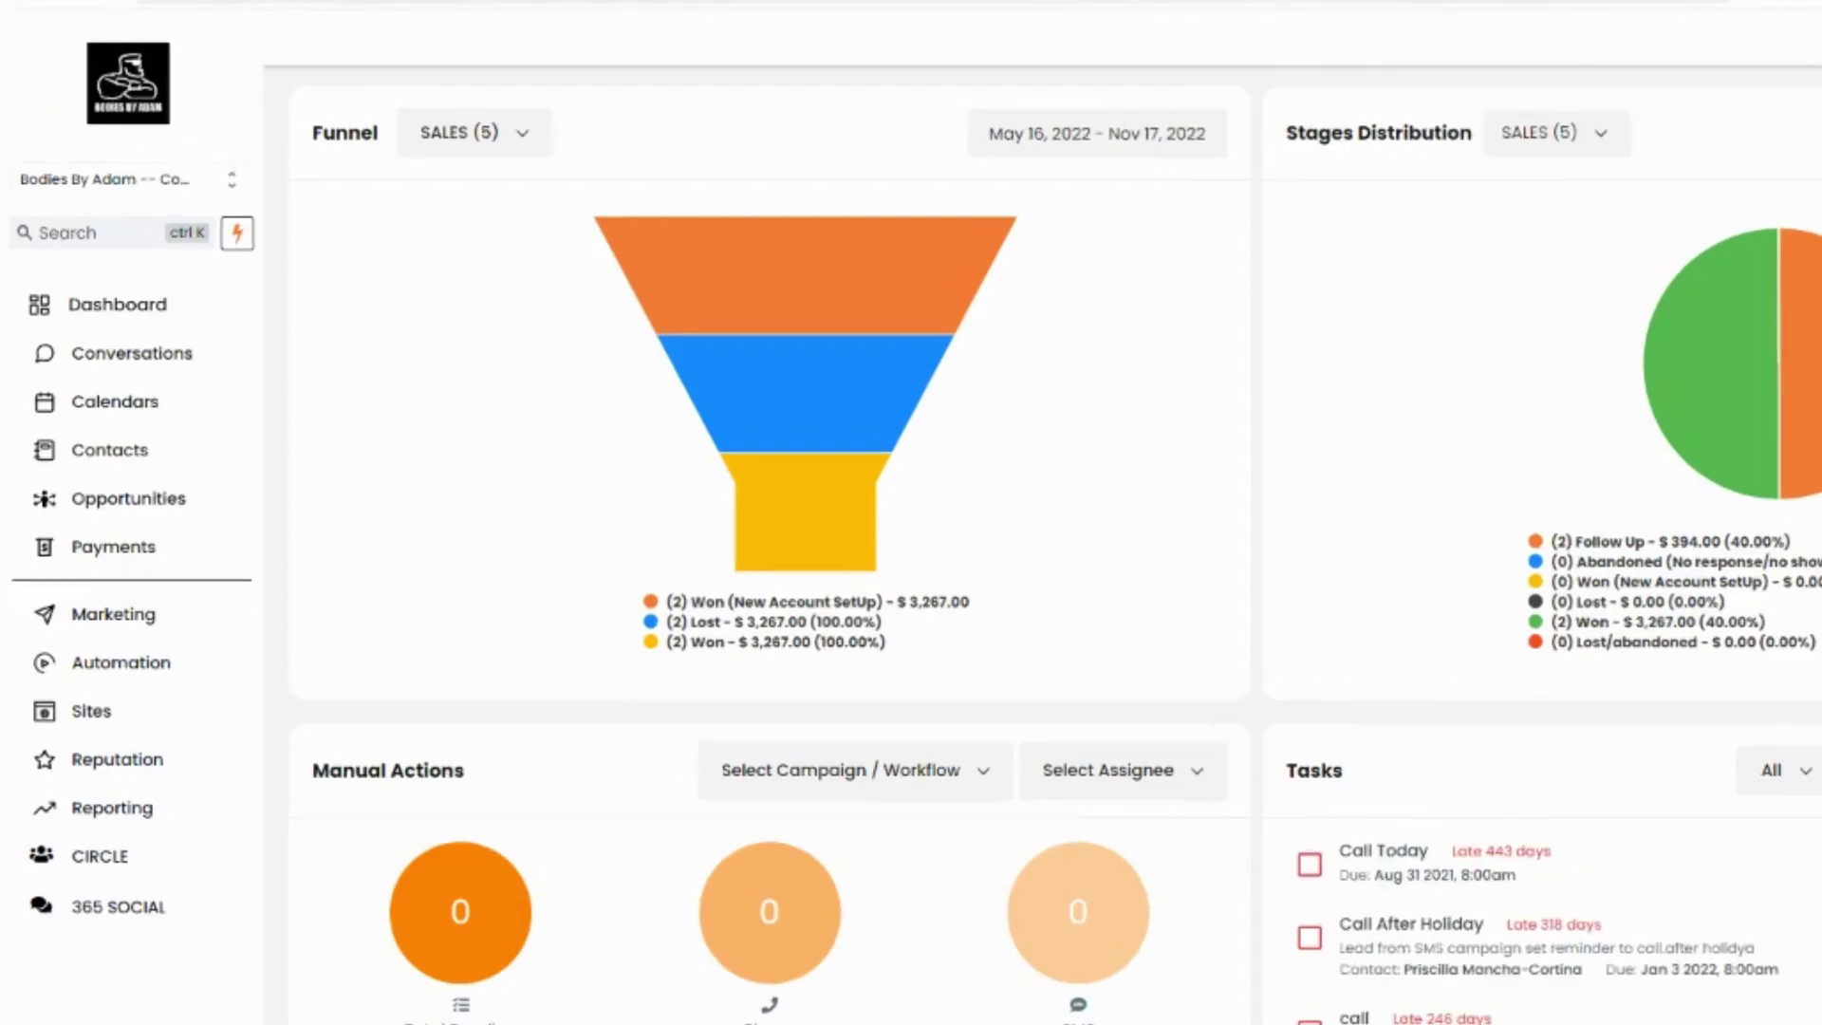
# Step: Pick a different sub-account from the location switcher, then go back to the GHL Customizer tab
pyautogui.click(231, 179)
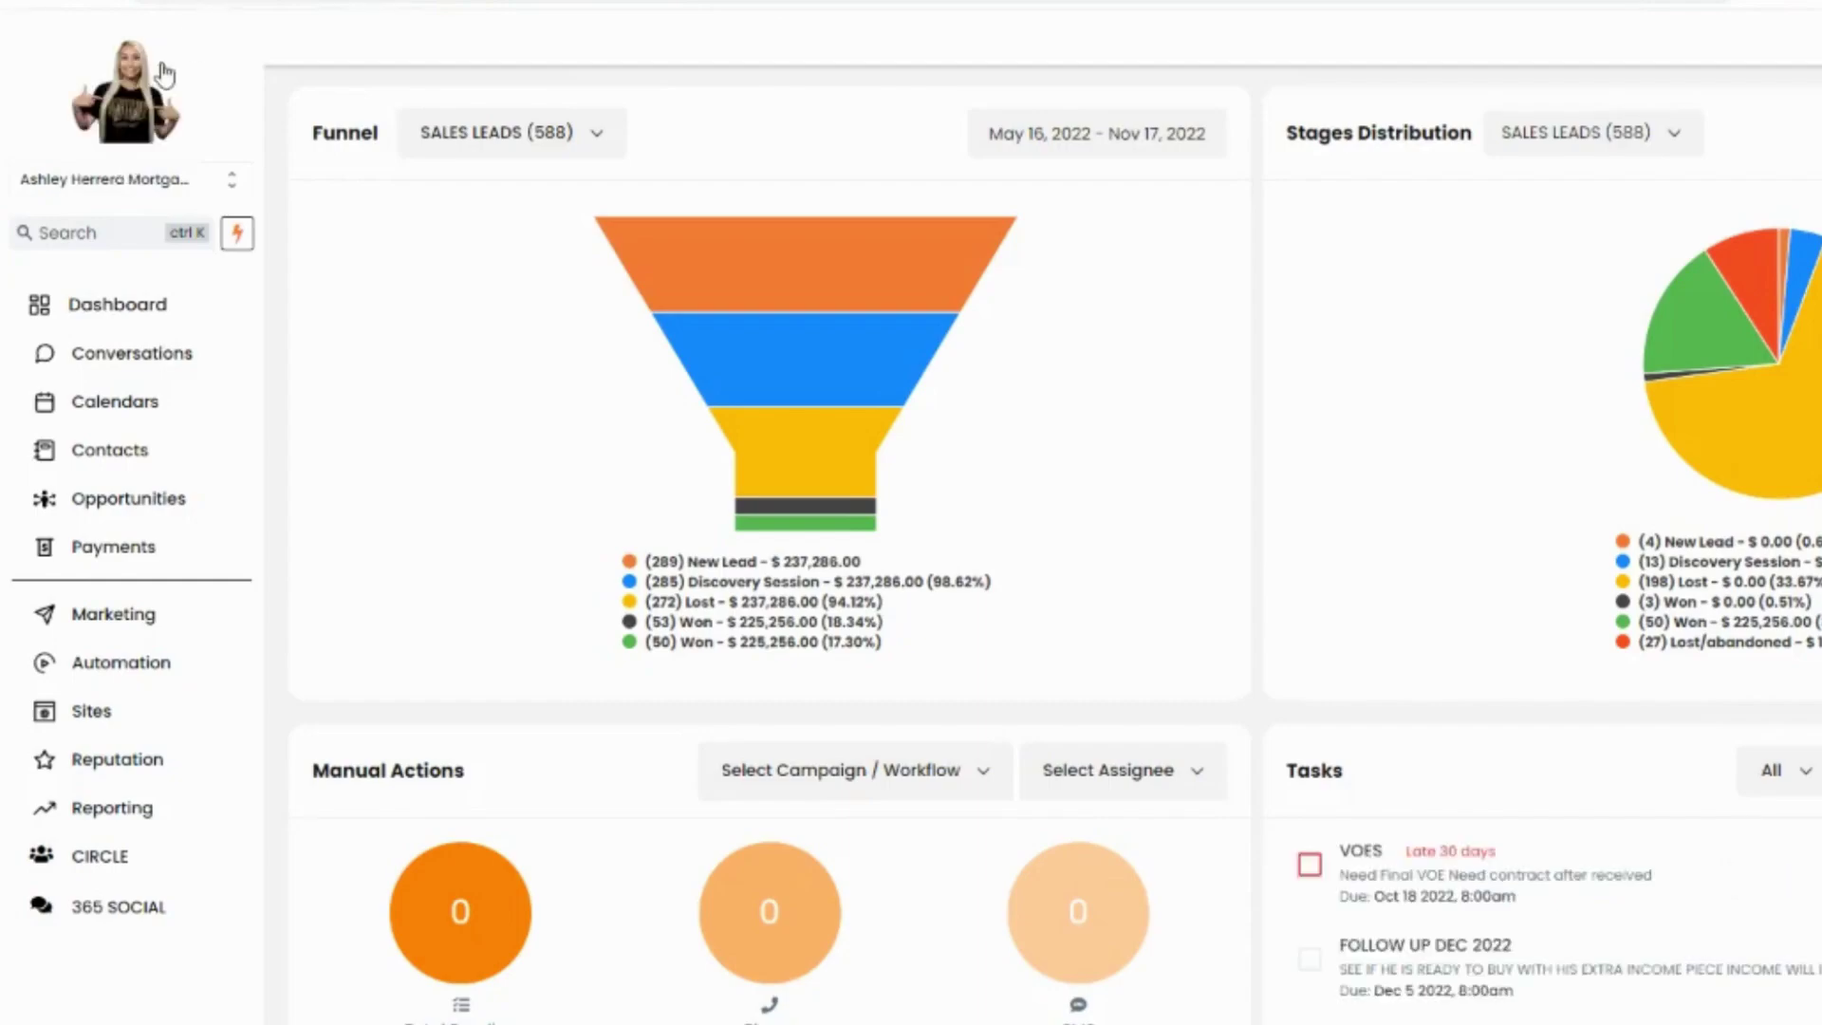
pyautogui.click(285, 3)
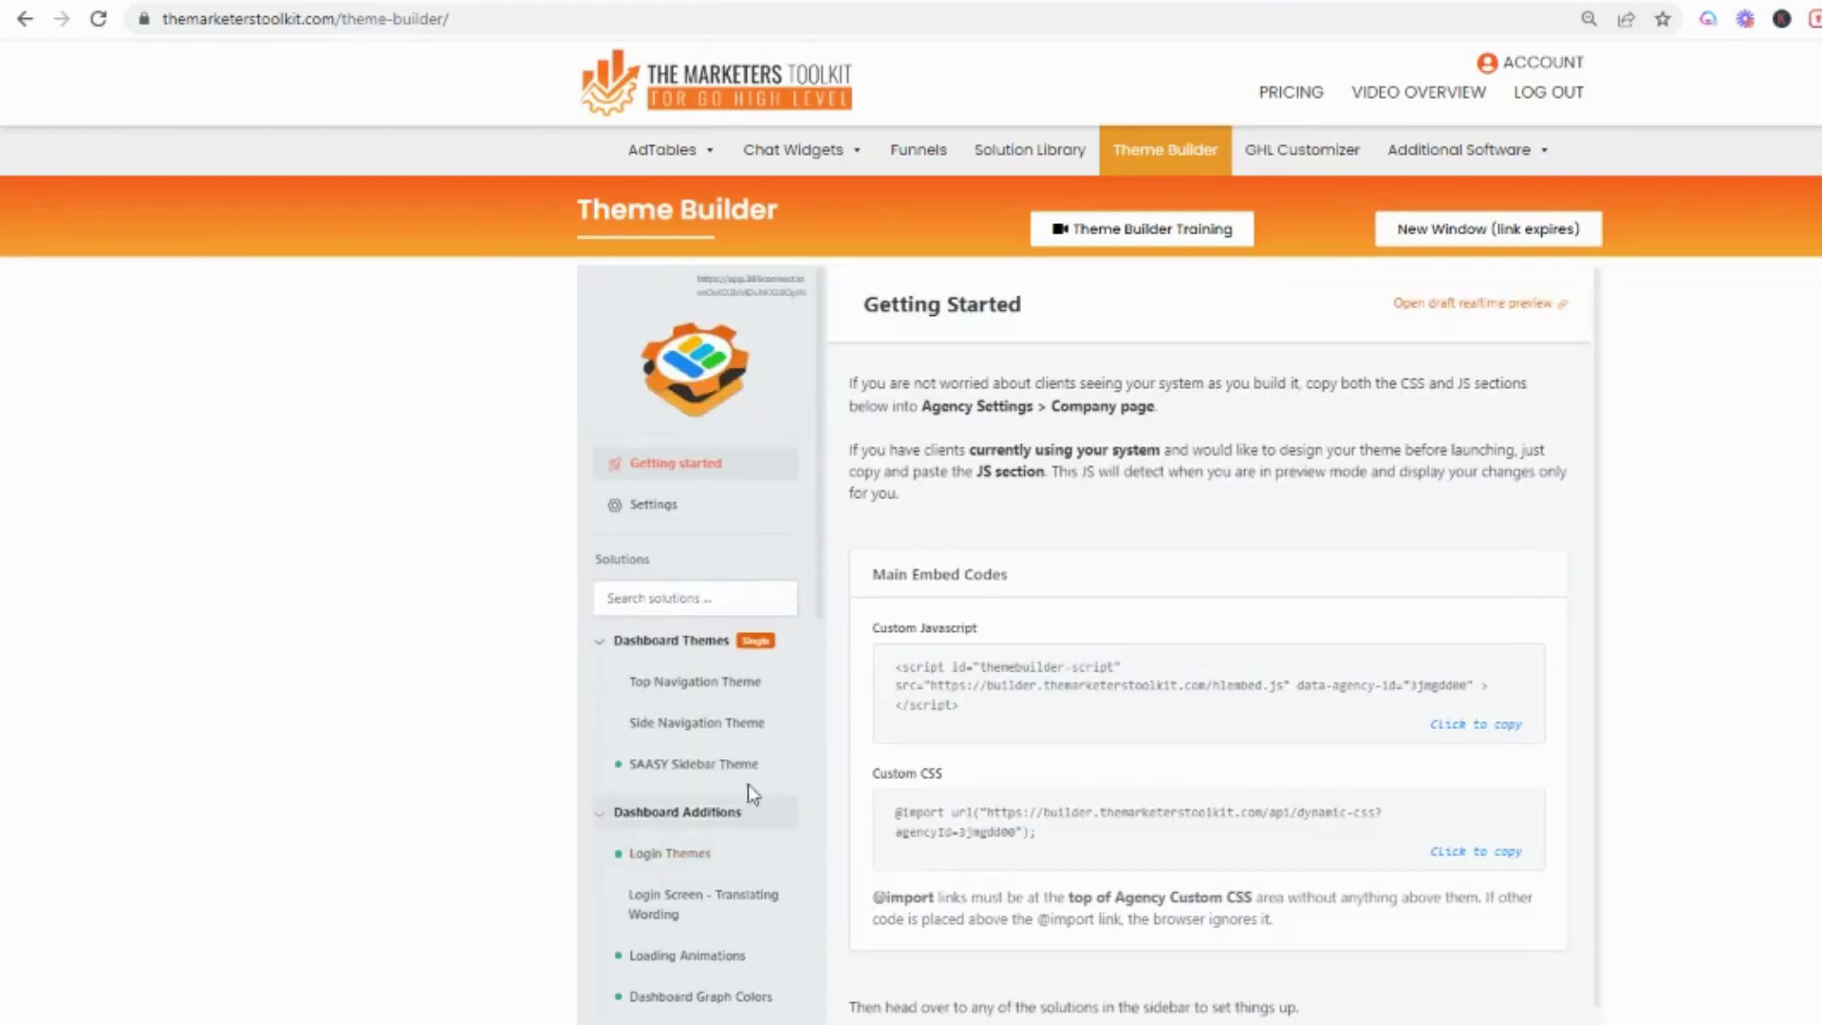
pyautogui.scroll(-5, 750, 759)
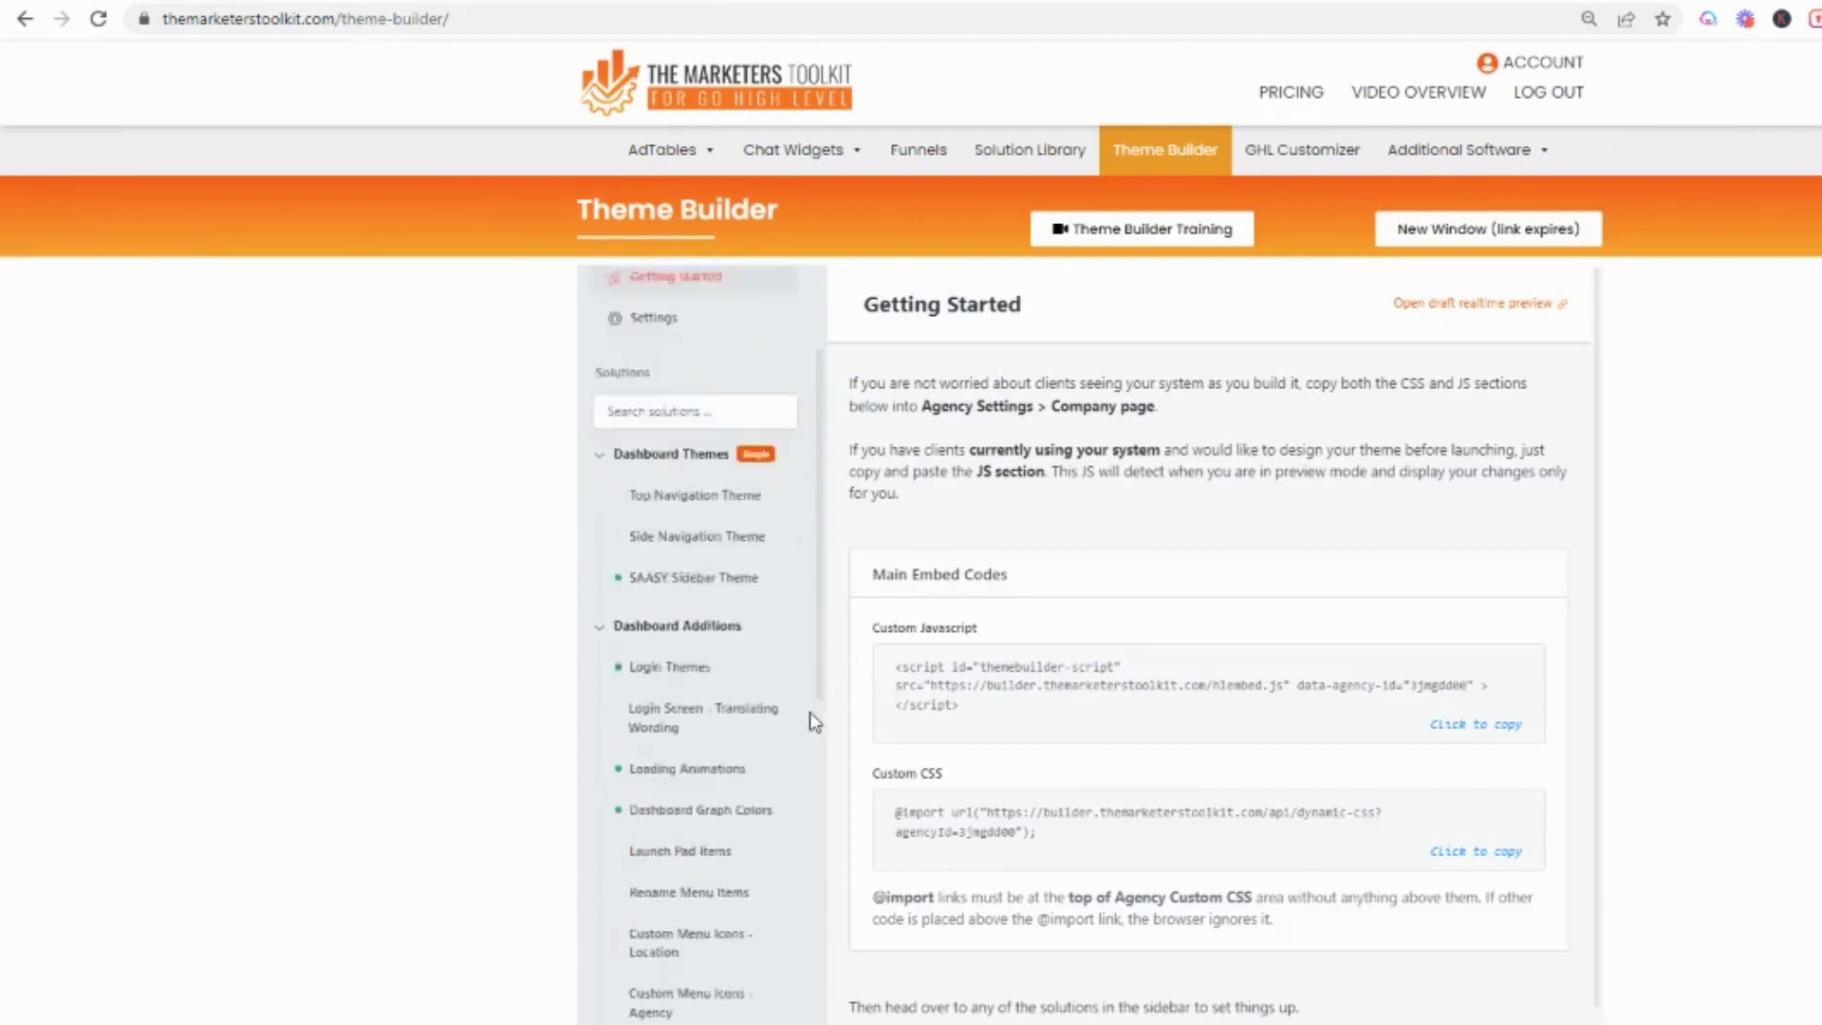